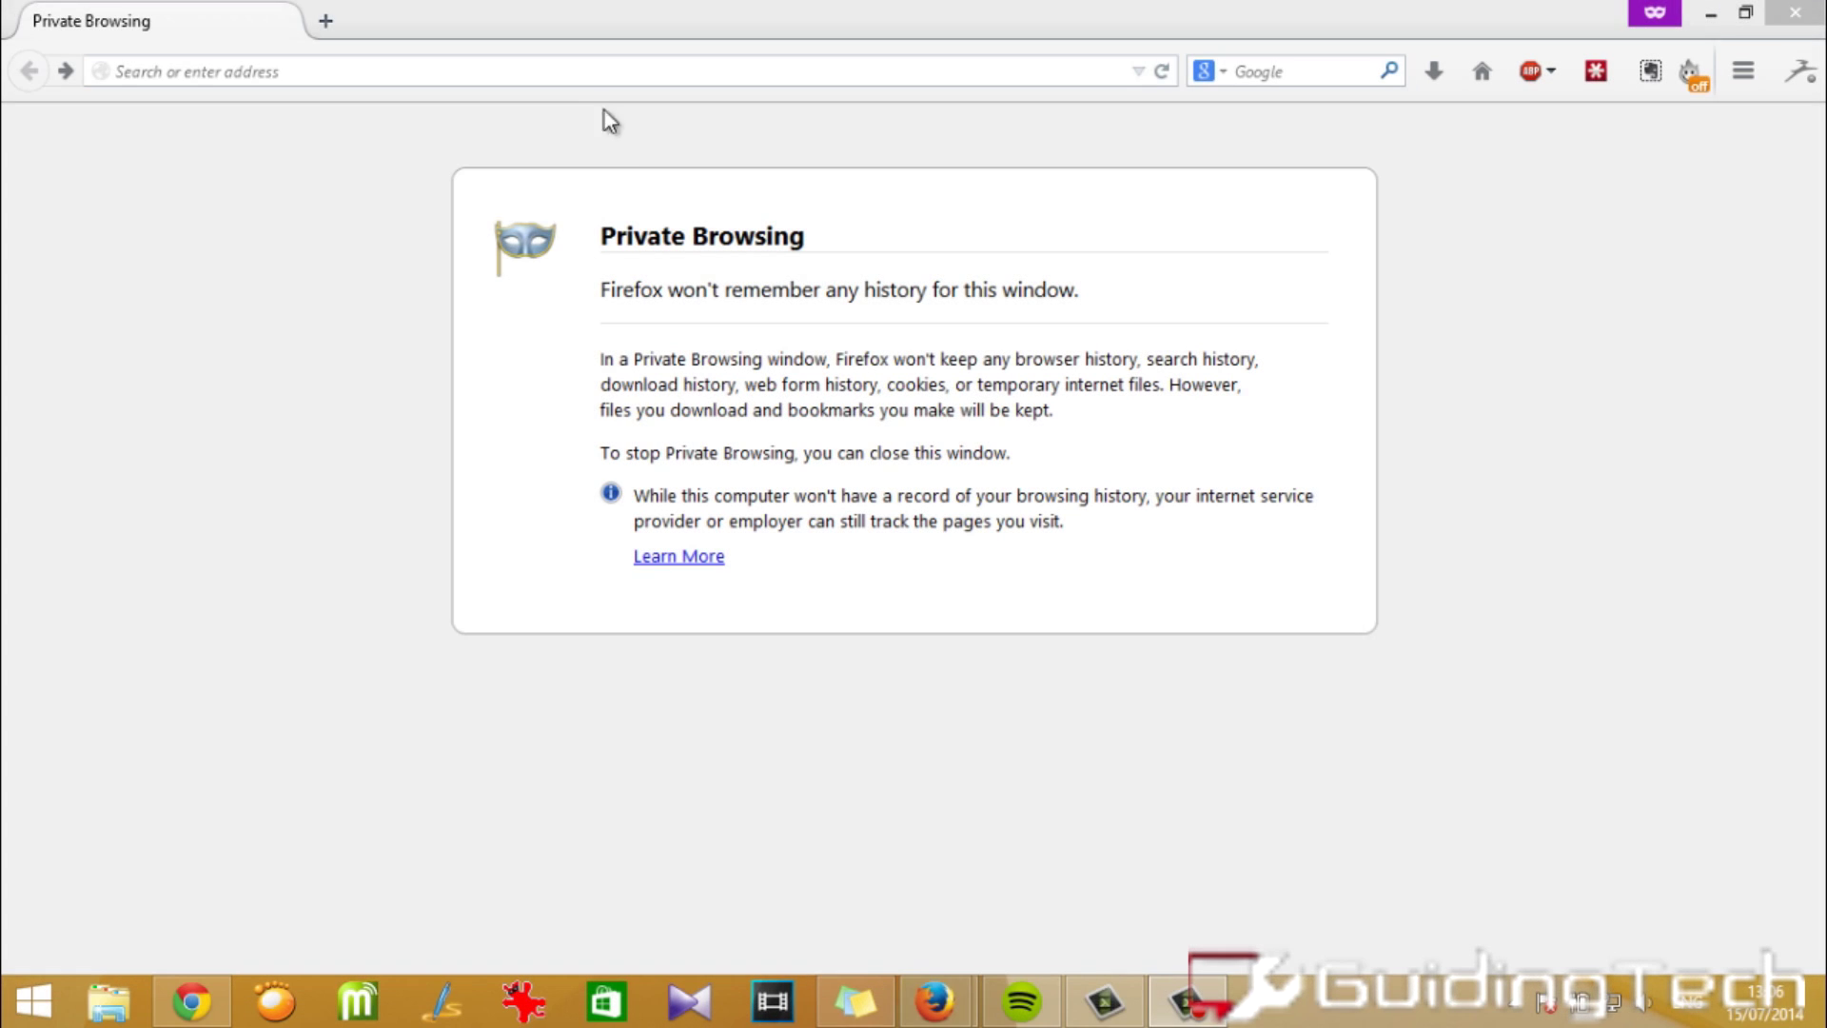
Load spotify from the address bar and highlight its 'not available in your country' headline.
{"action": "left_click", "coordinate": [595, 69]}
{"action": "type", "text": "spotif"}
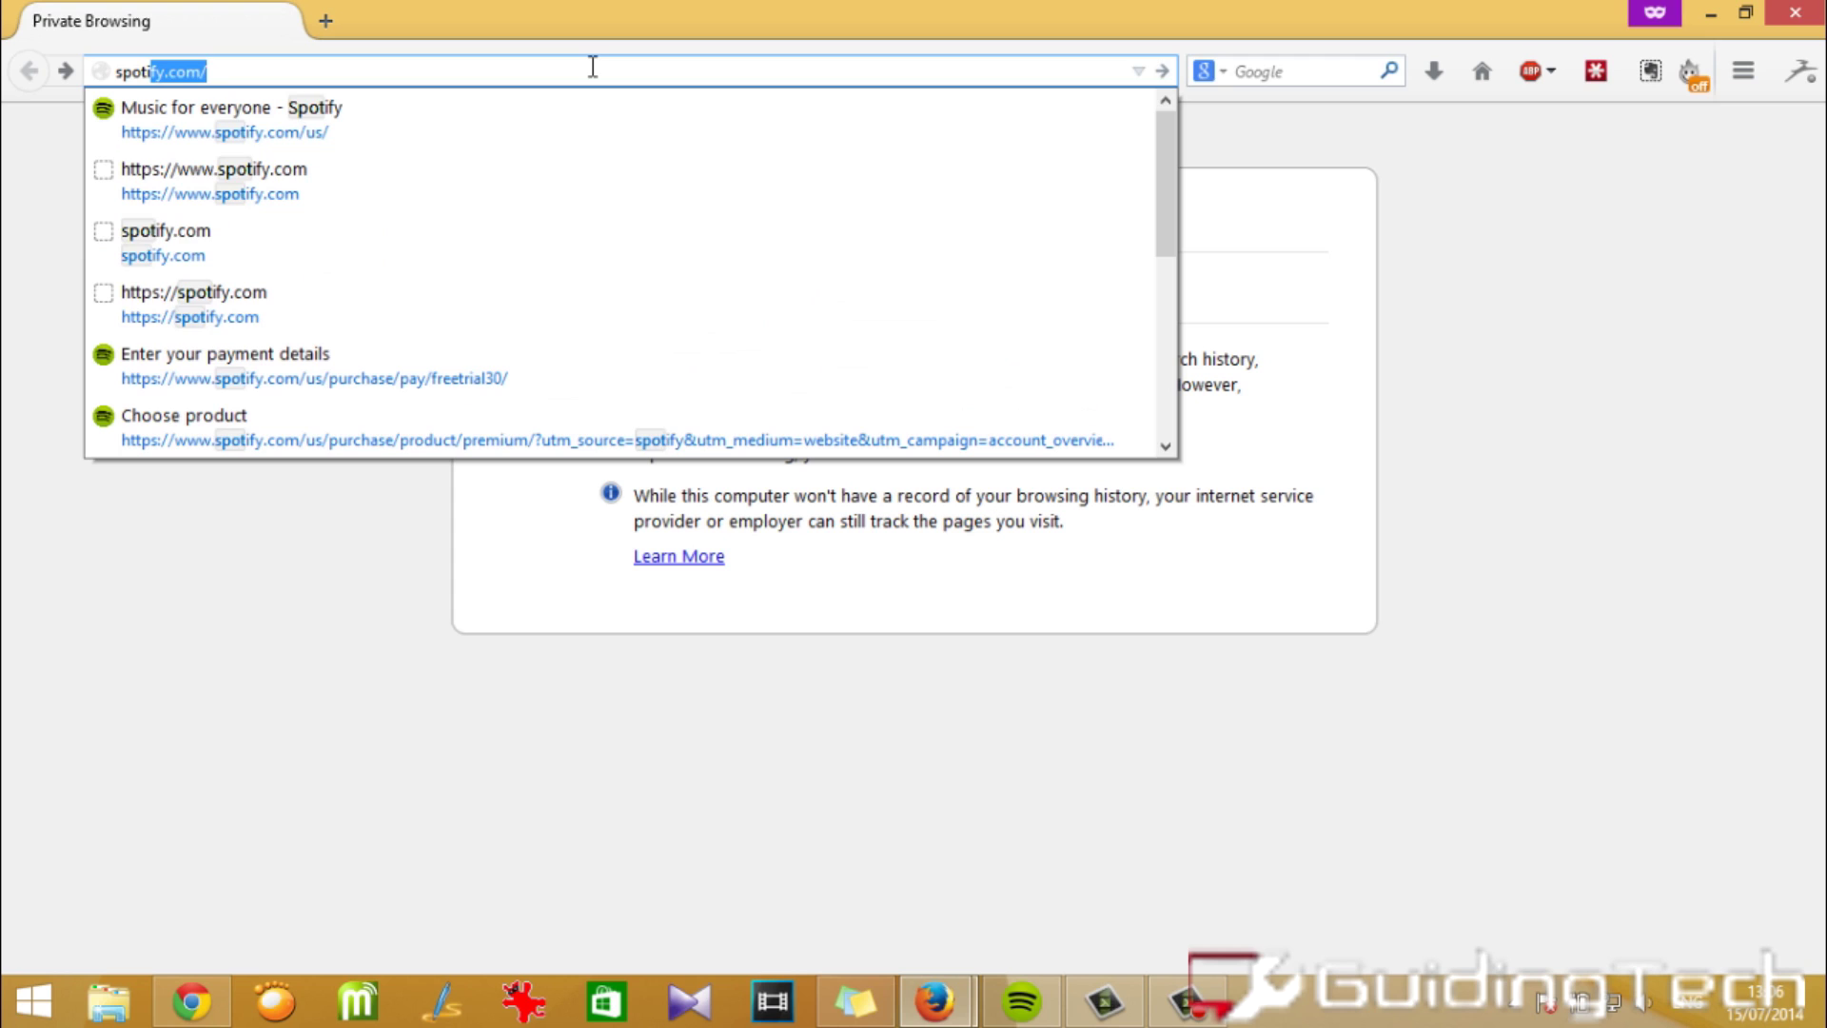
{"action": "type", "text": "y"}
{"action": "key", "text": "Return"}
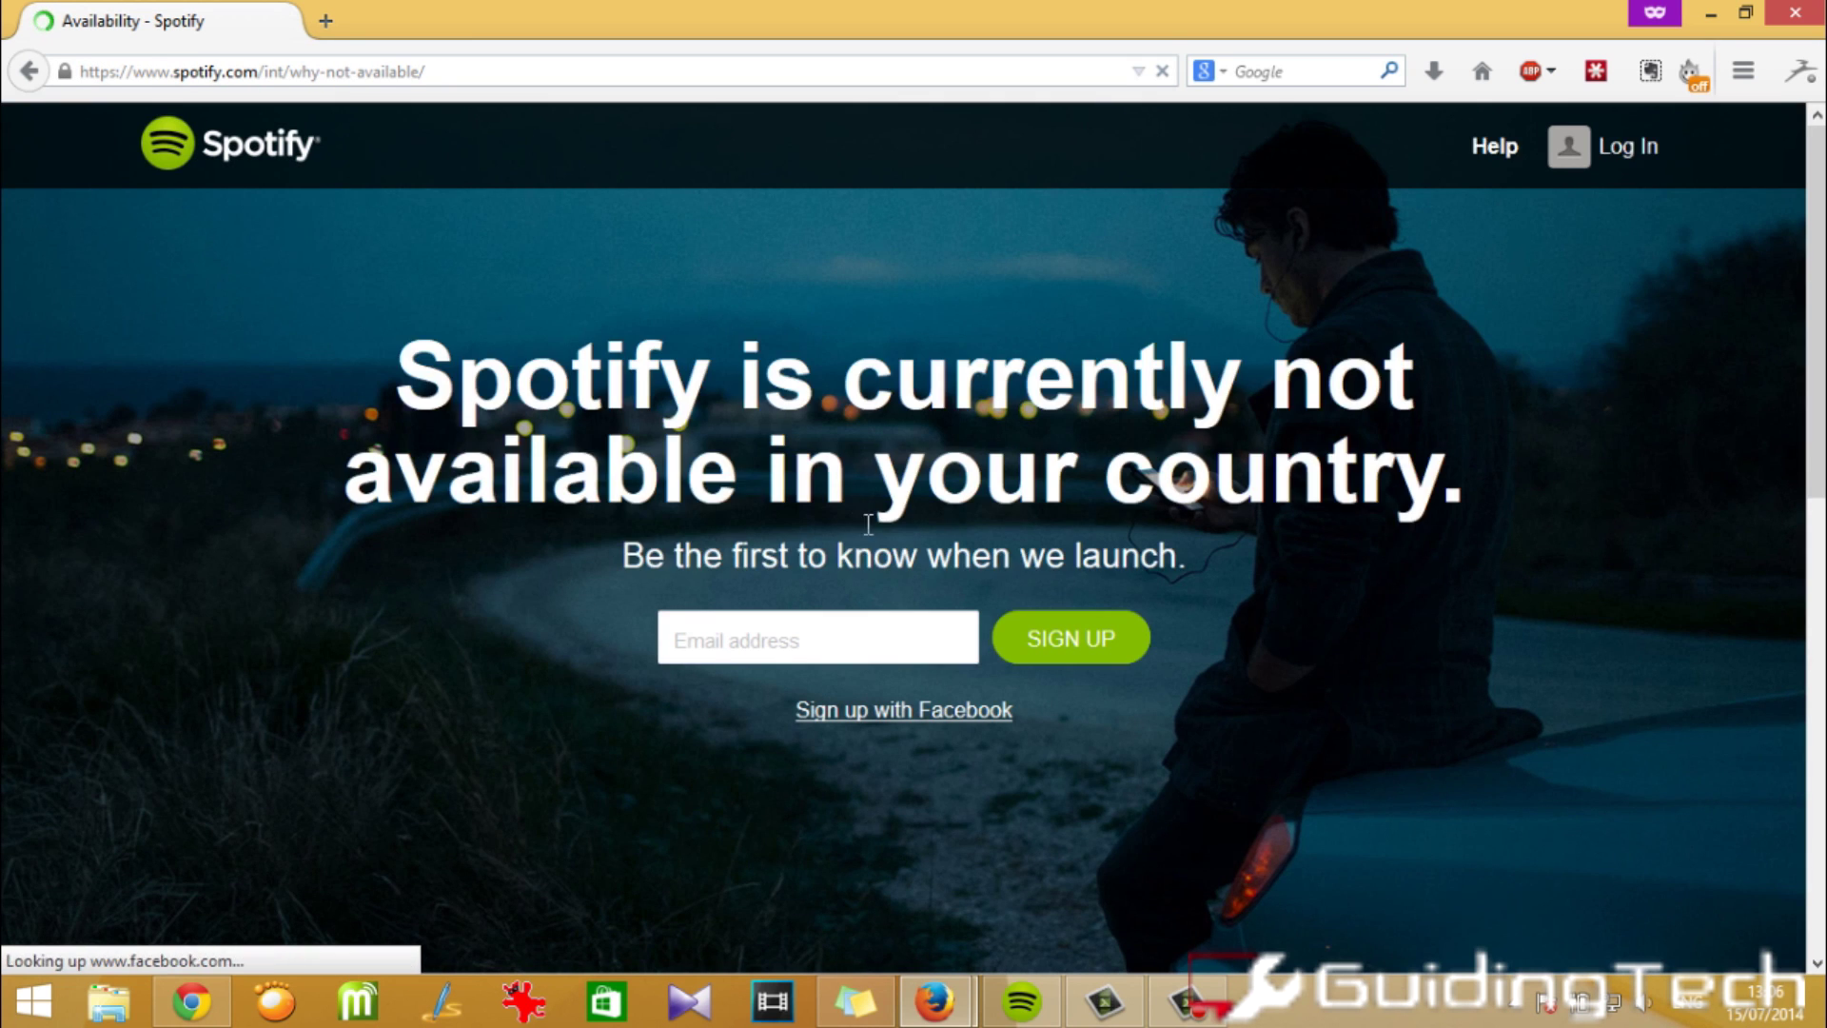
{"action": "left_click_drag", "start_coordinate": [378, 329], "coordinate": [1247, 496]}
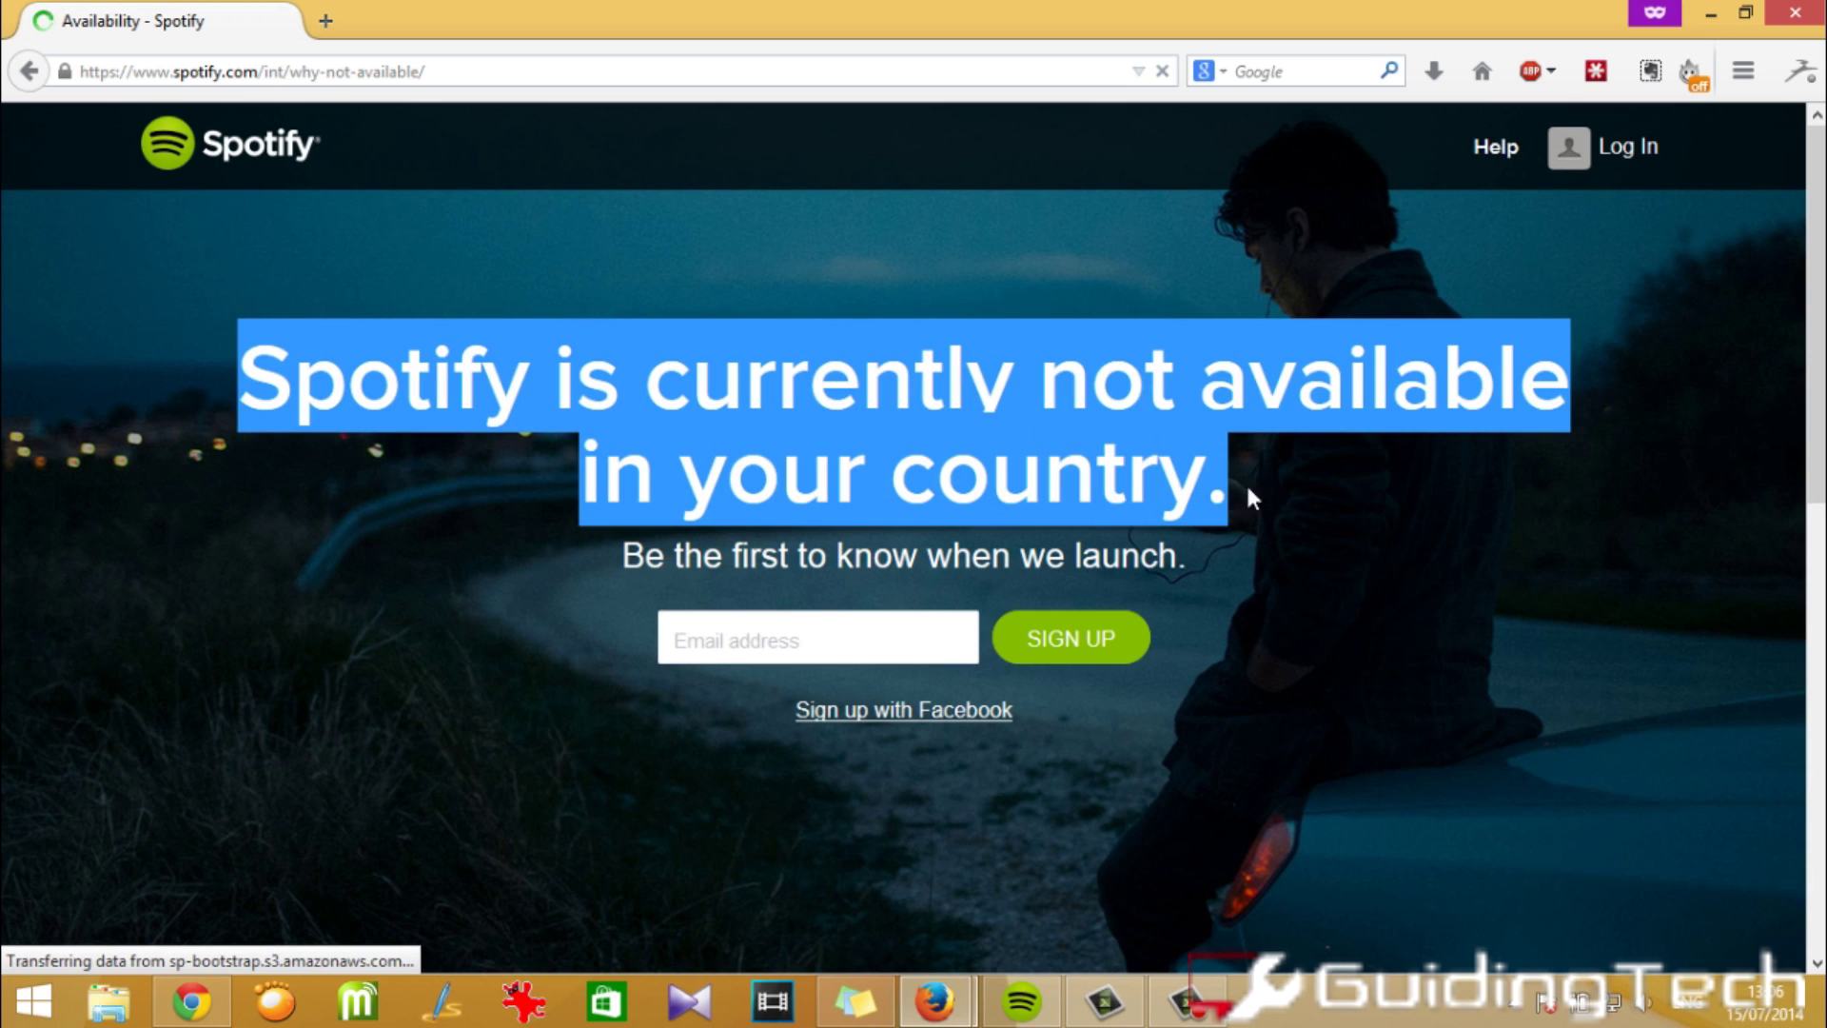
{"action": "left_click", "coordinate": [1386, 522]}
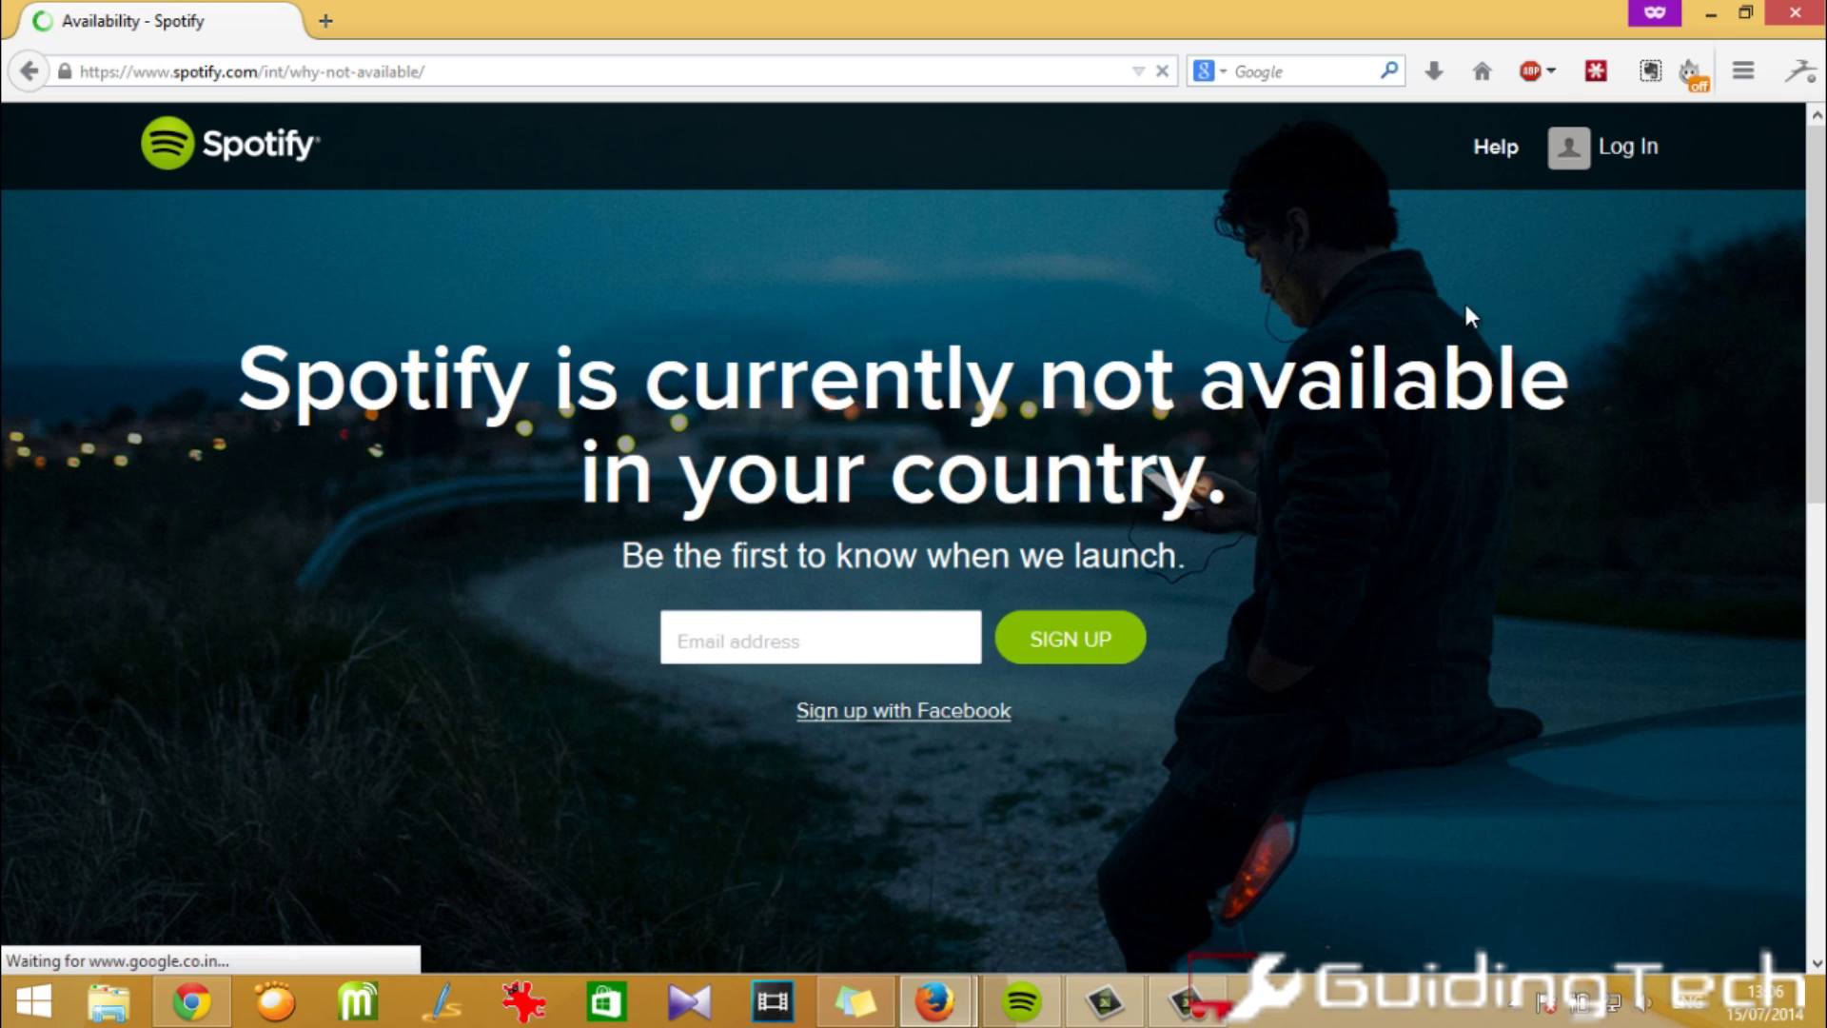
Close the private window and enter spotify.com as the site to access in Hola.
{"action": "left_click", "coordinate": [1771, 19]}
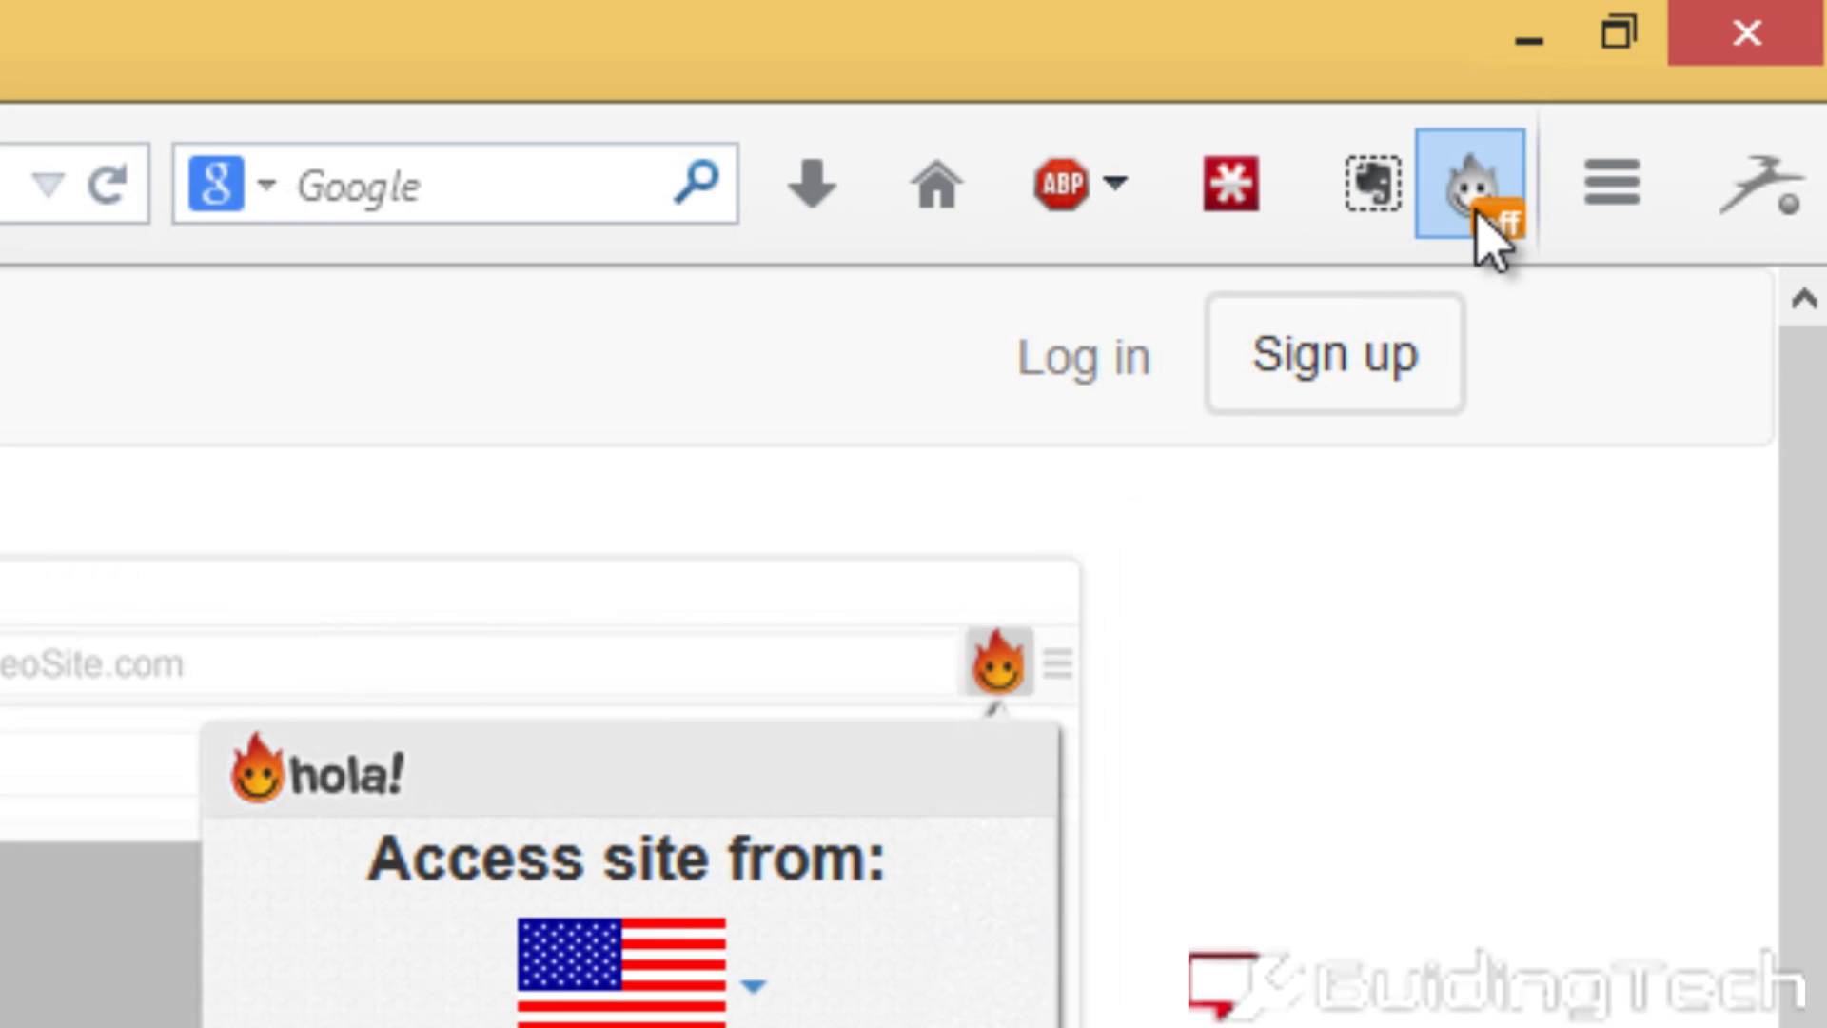
{"action": "left_click", "coordinate": [1692, 75]}
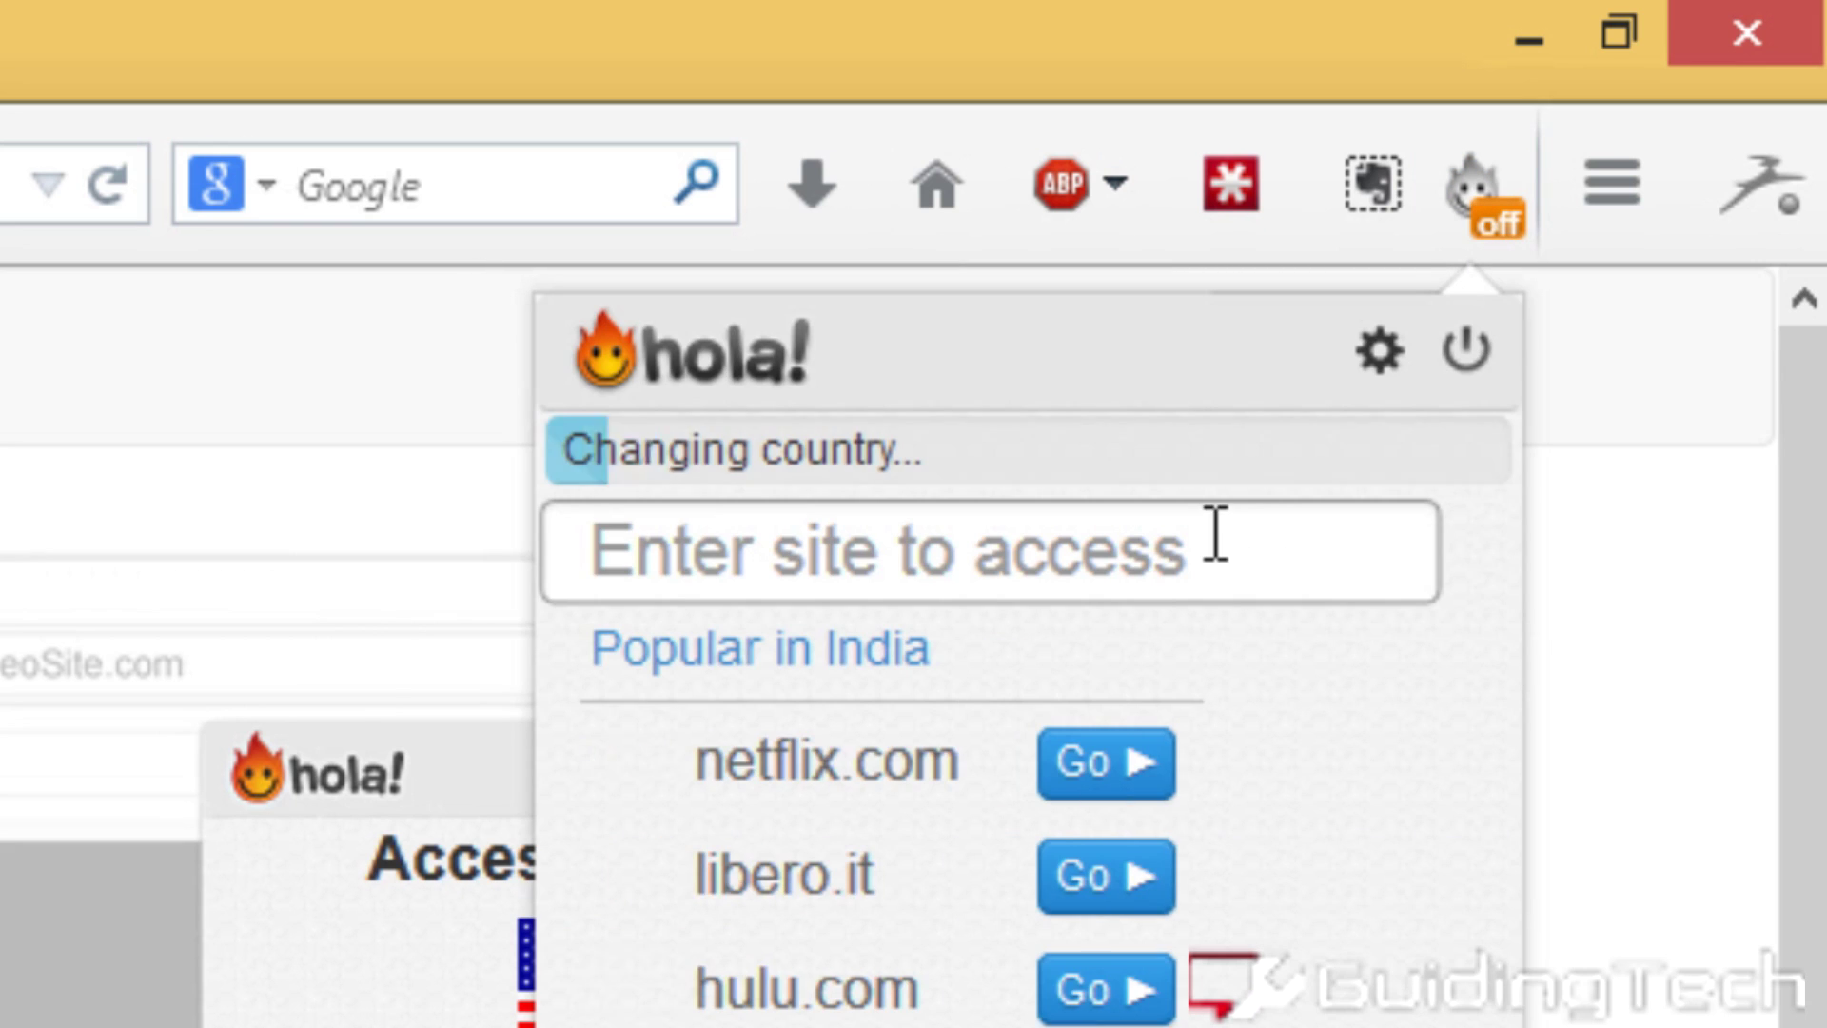
{"action": "left_click", "coordinate": [1156, 571]}
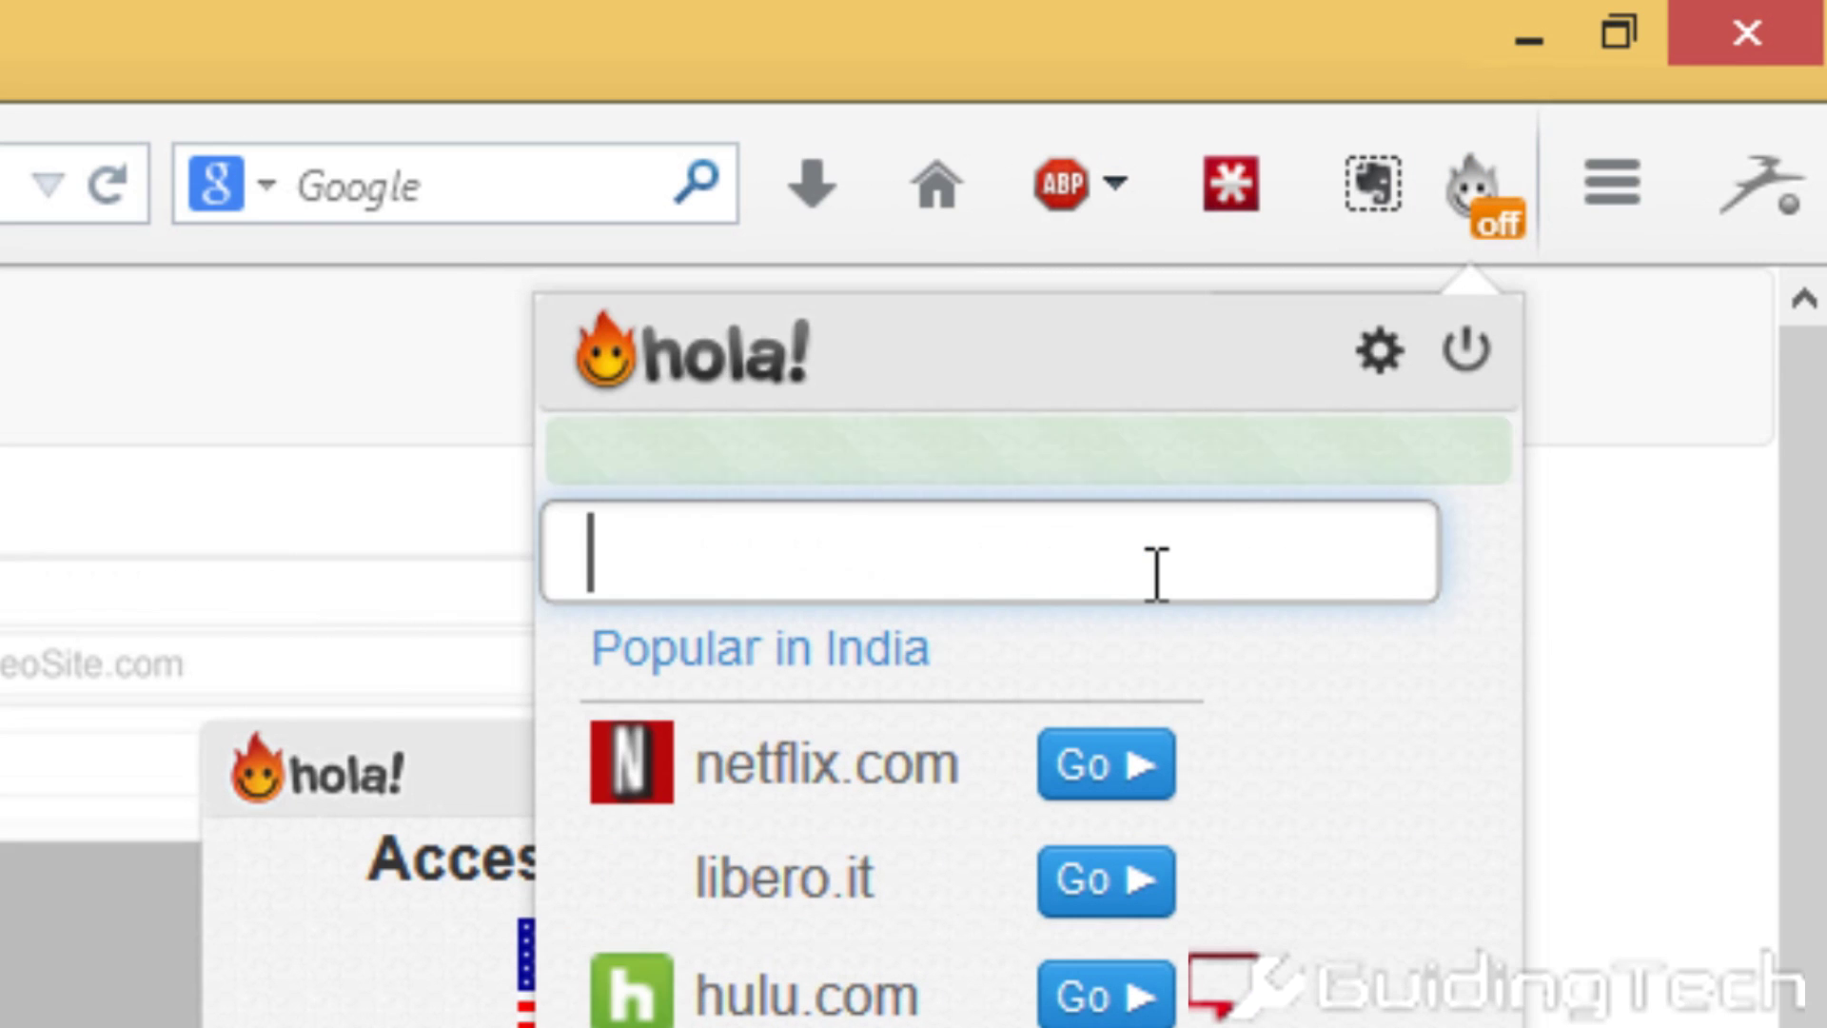
{"action": "type", "text": "spotify.com"}
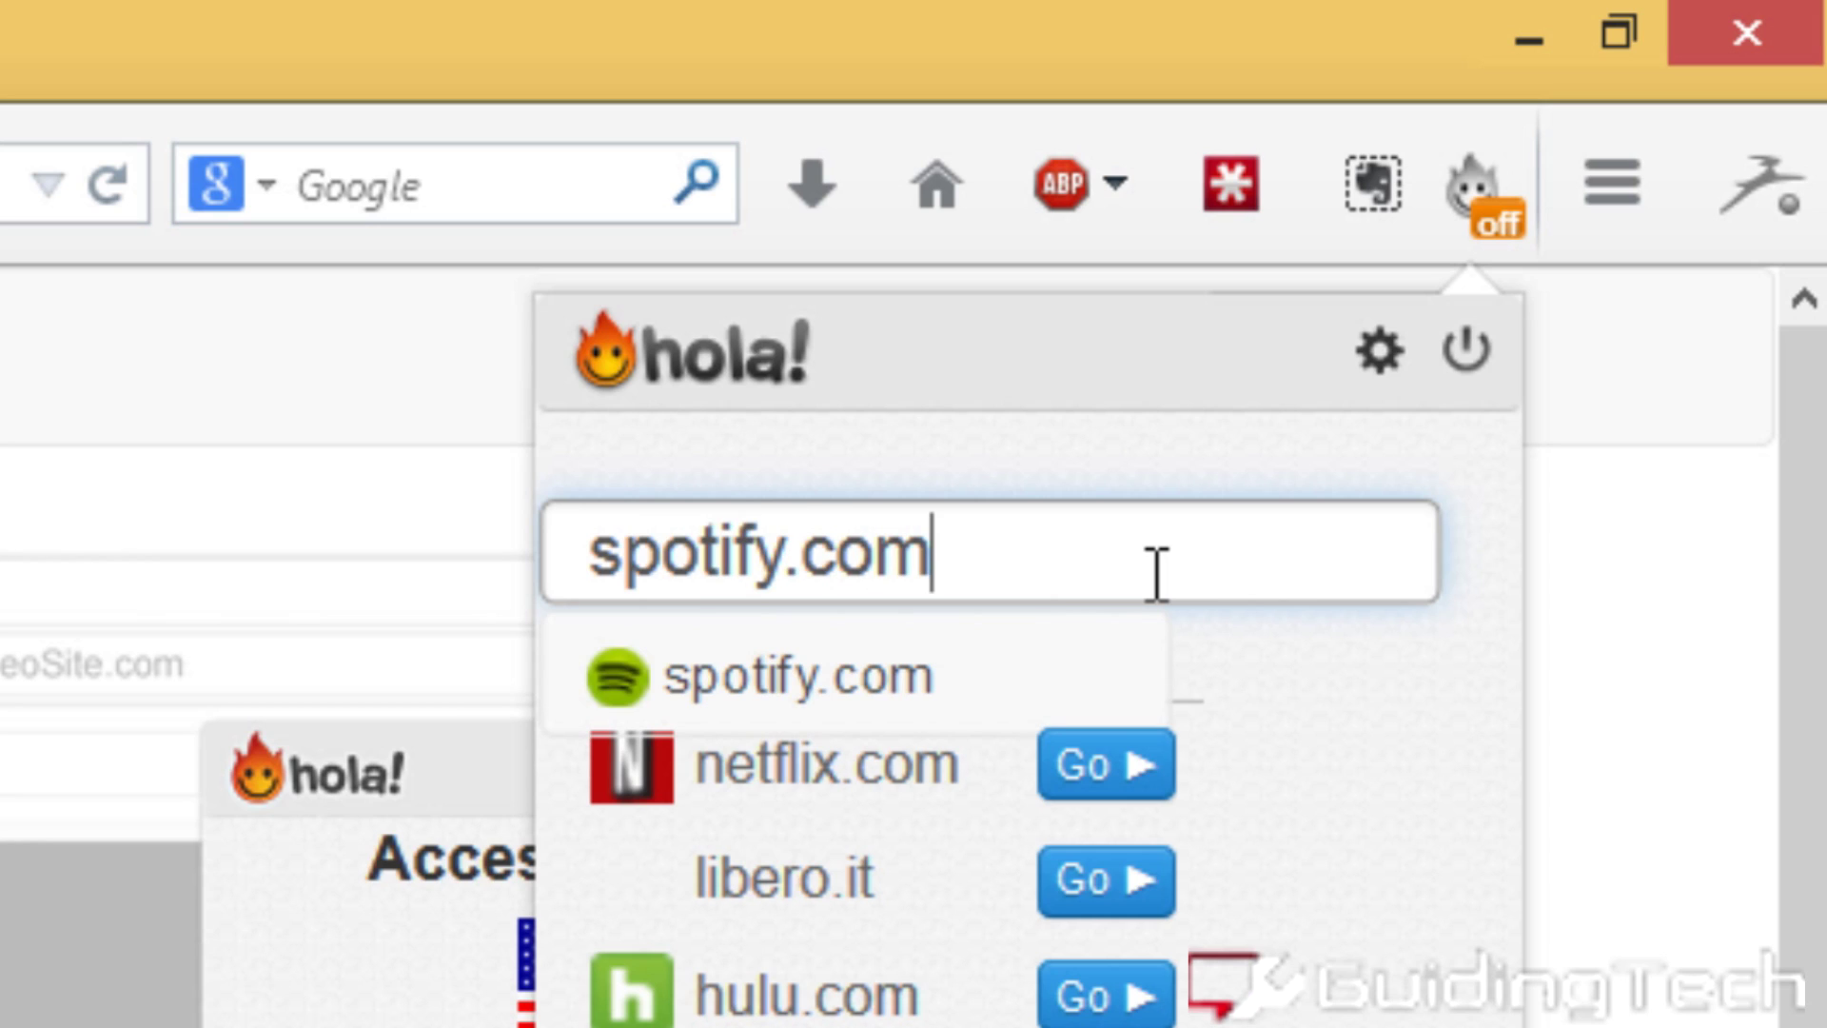
{"action": "key", "text": "Return"}
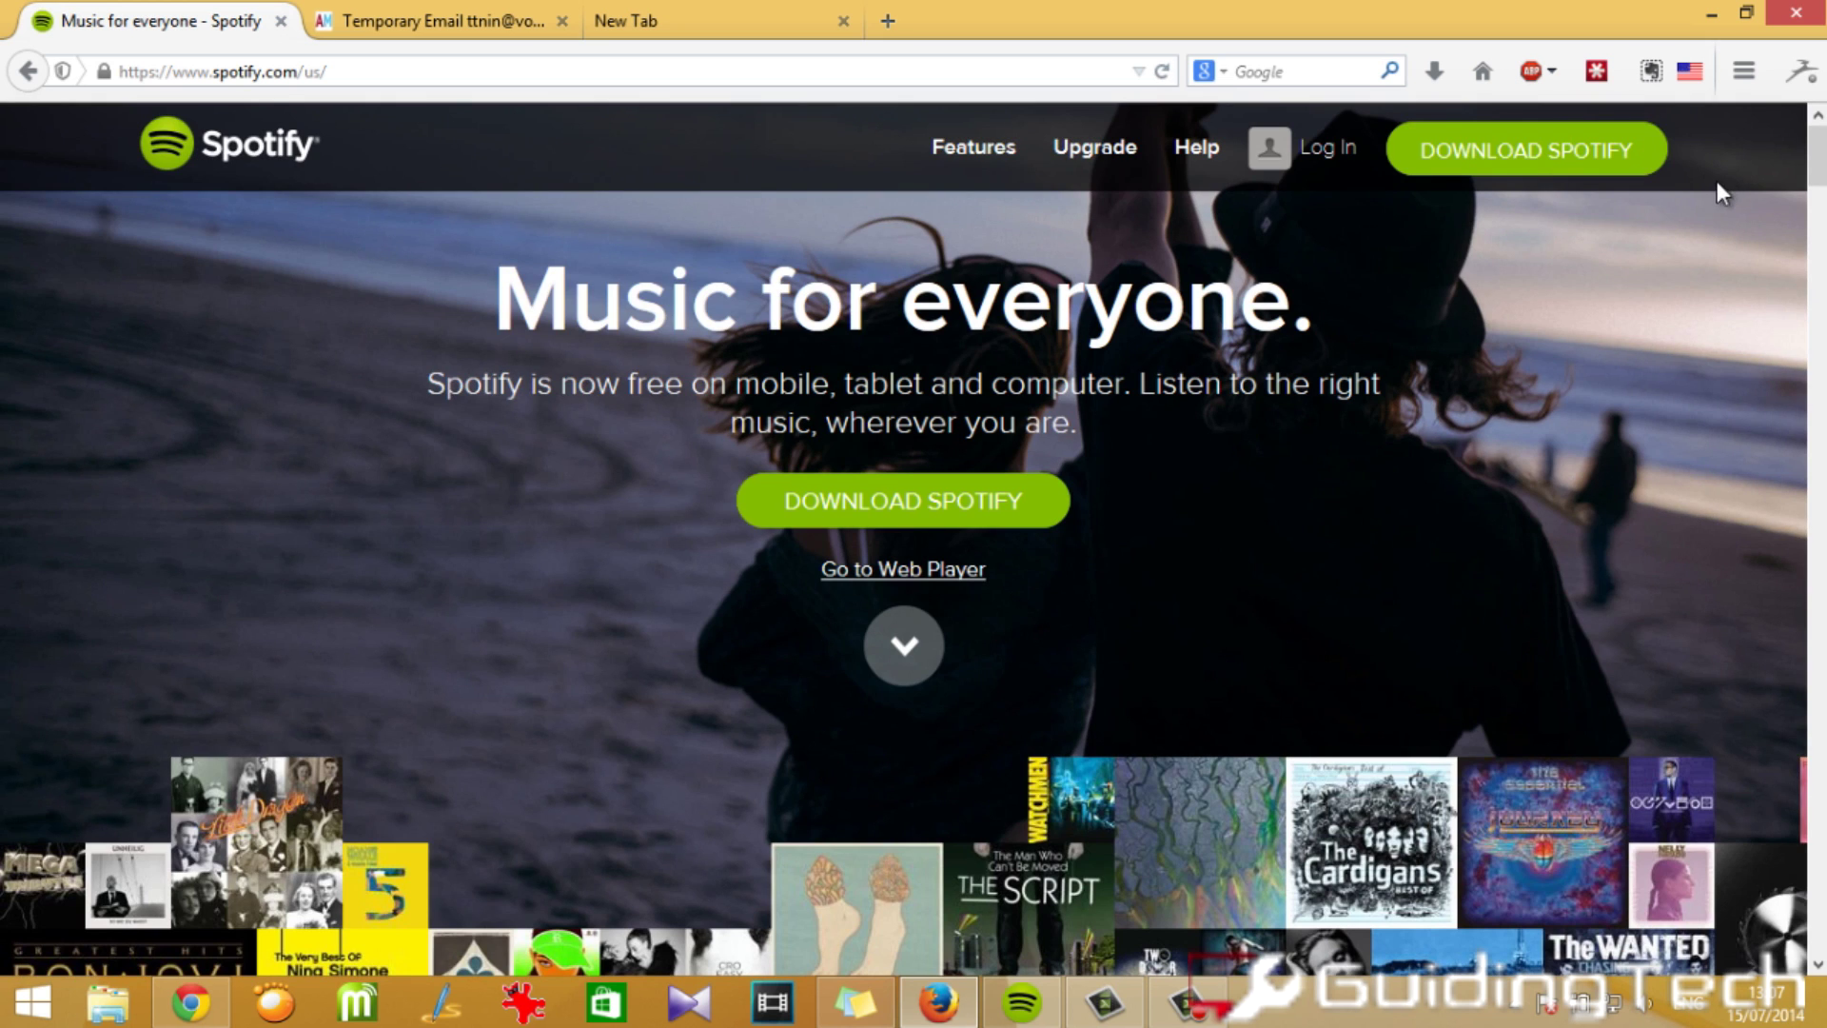
Open Spotify's 'Sign up with your email address' form from the Log In dialog.
{"action": "left_click", "coordinate": [1291, 142]}
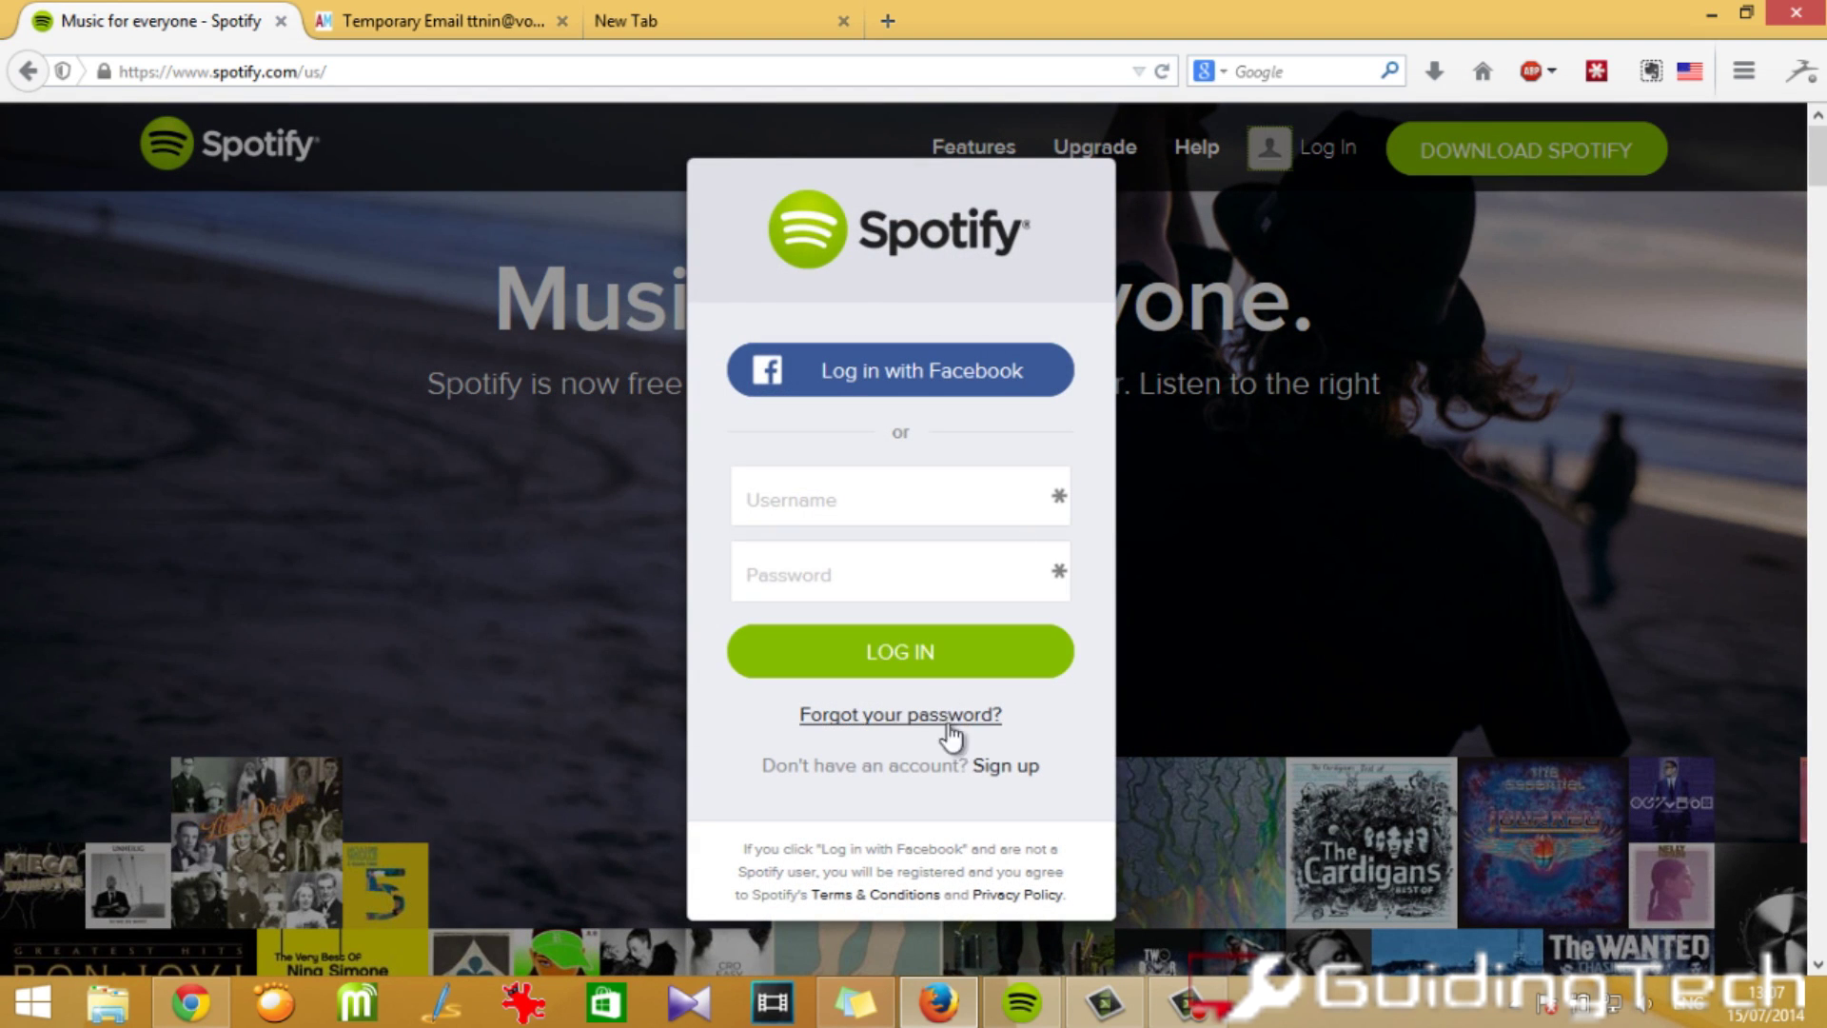
{"action": "left_click", "coordinate": [999, 765]}
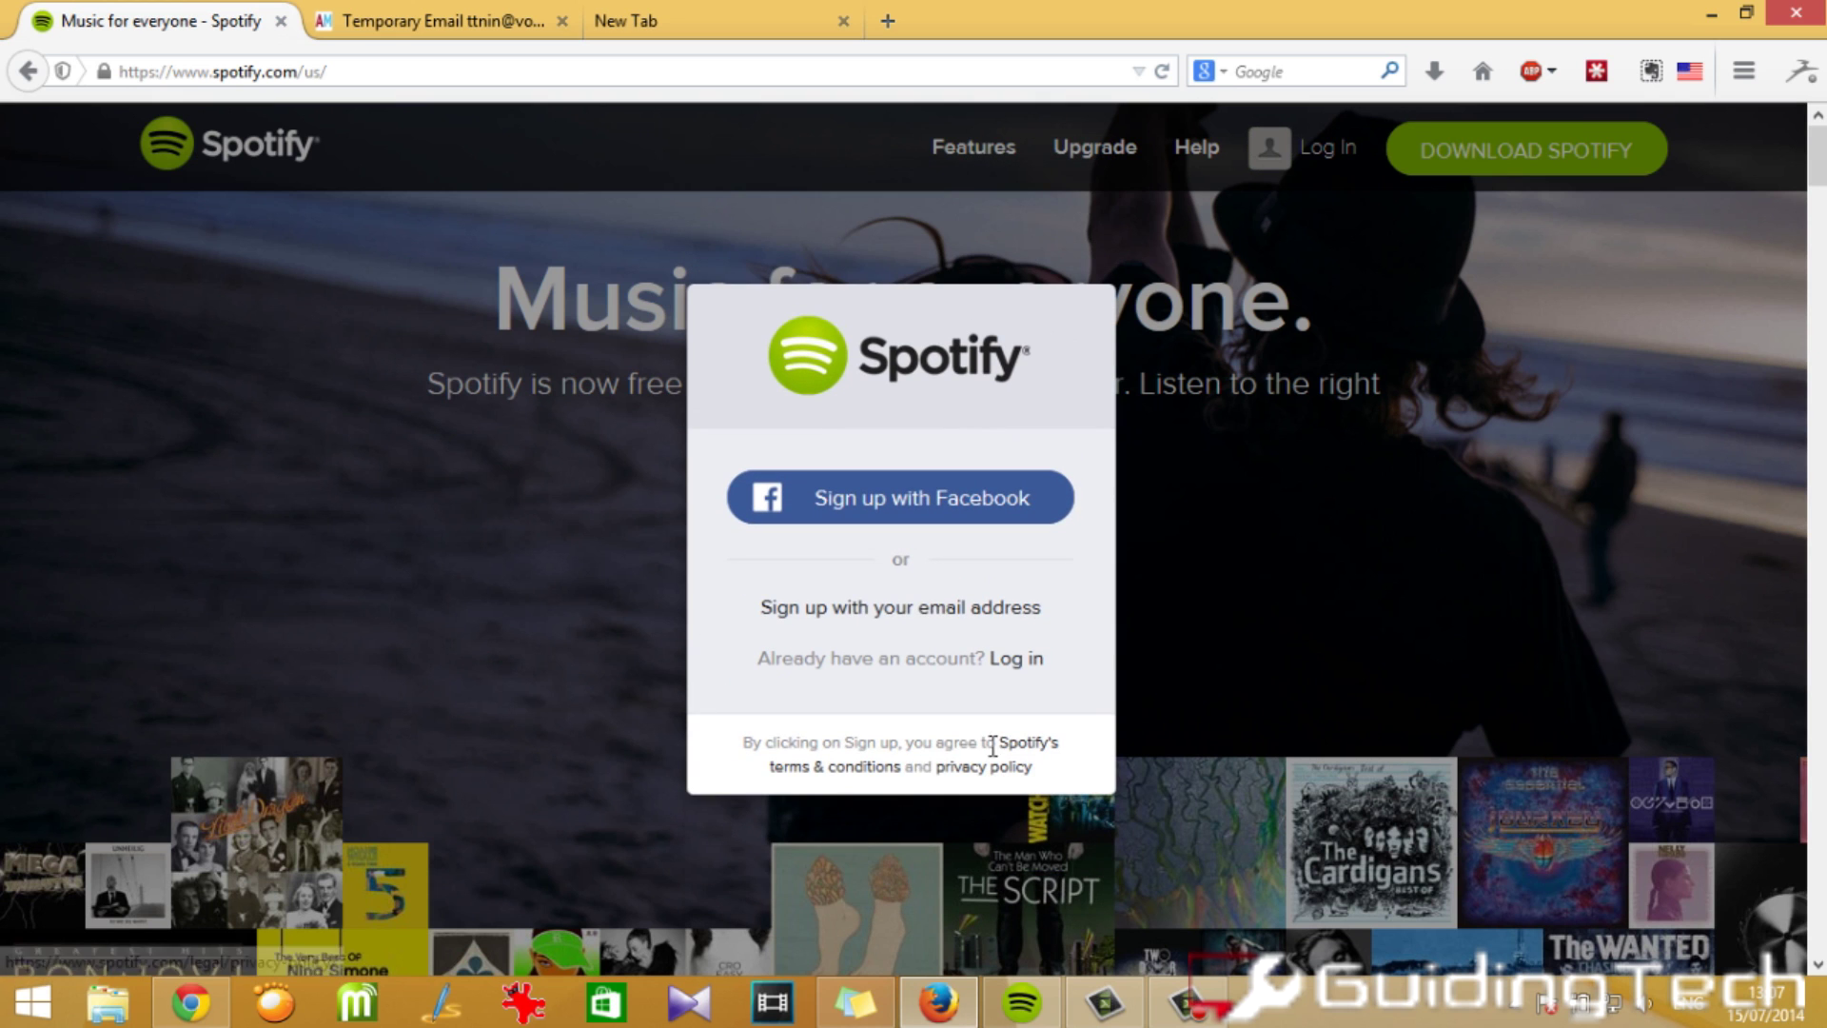
{"action": "left_click", "coordinate": [936, 623]}
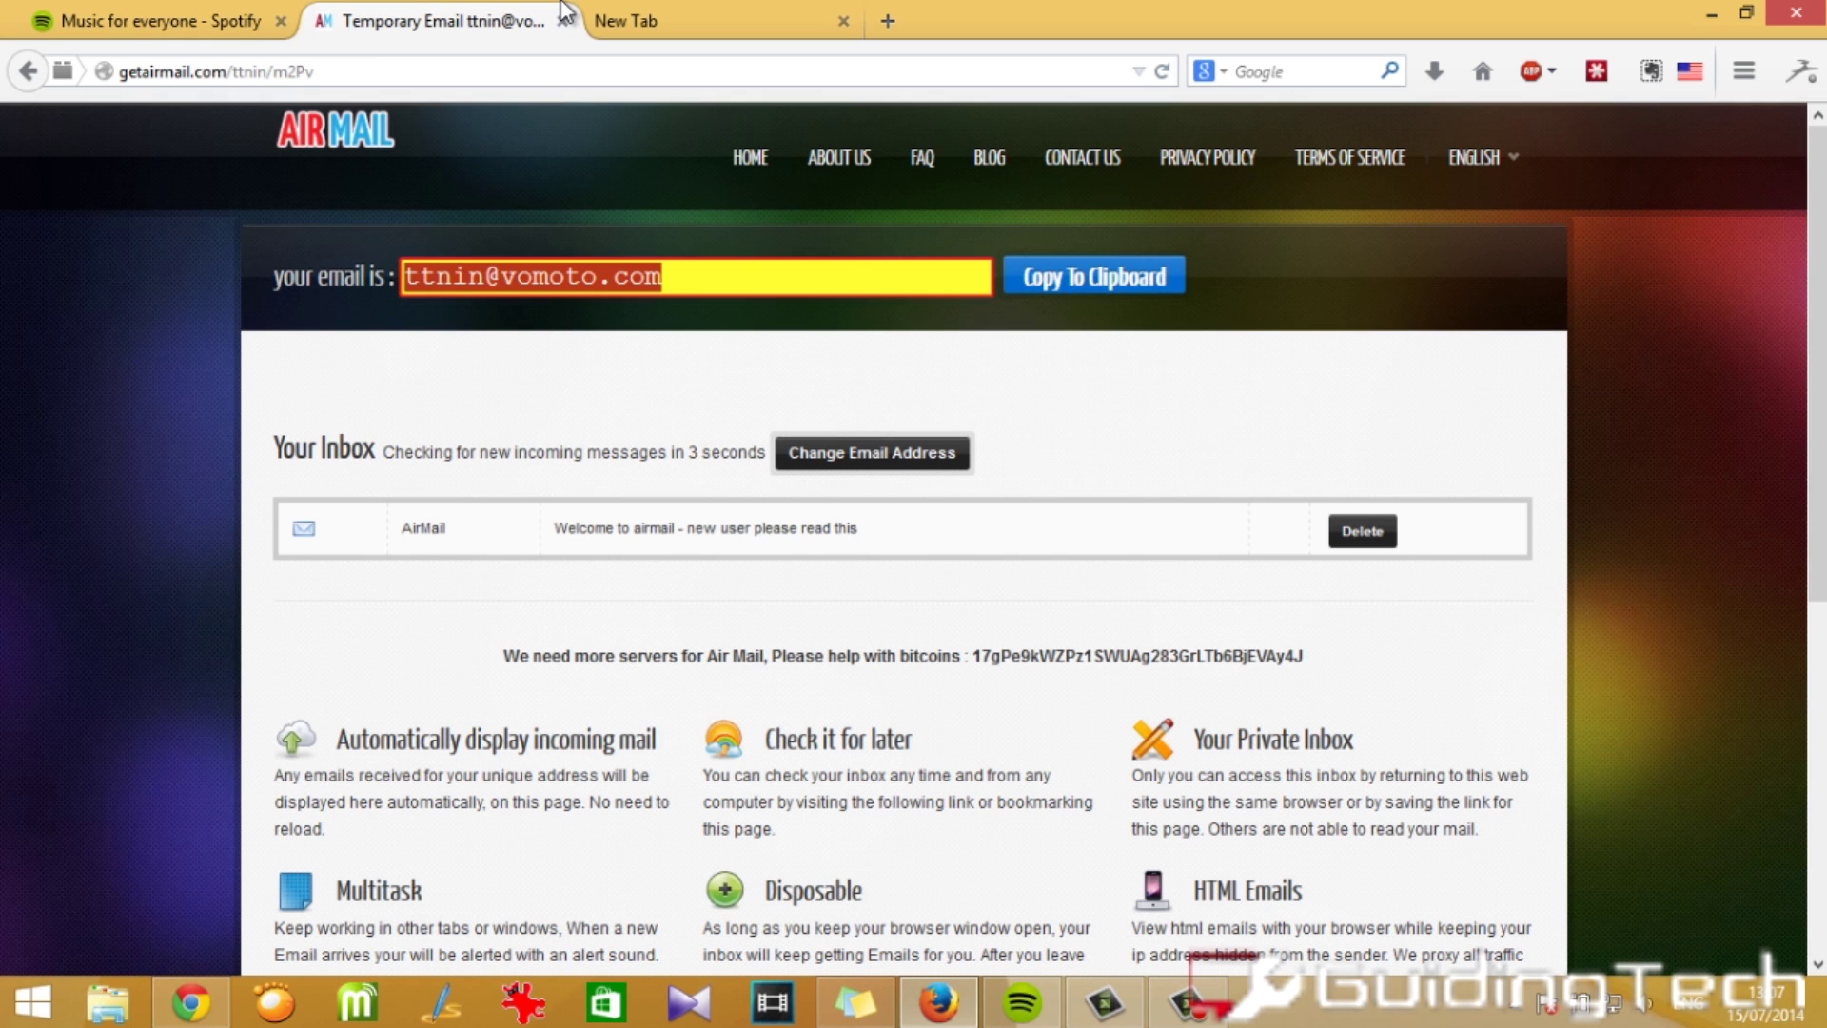
Use the copied AirMail temporary address, submit the form, and fix the username containing a space.
{"action": "left_click", "coordinate": [435, 21]}
{"action": "left_click", "coordinate": [1093, 275]}
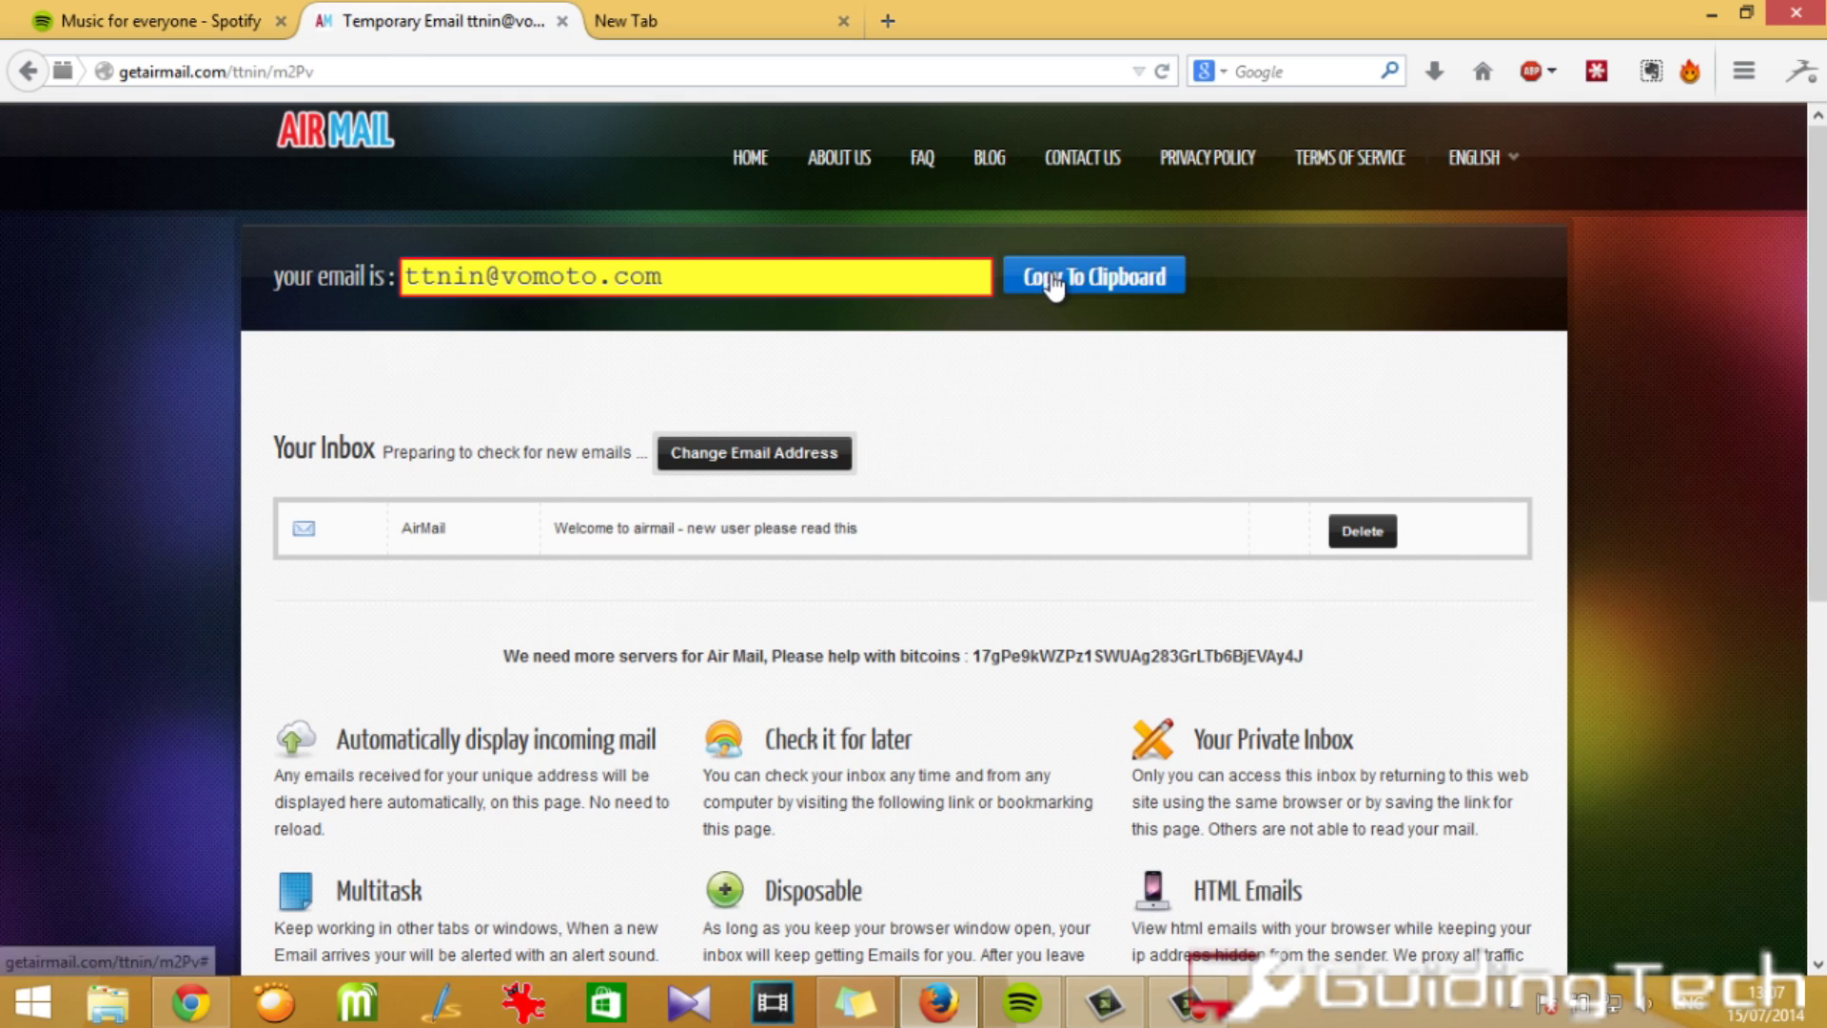
{"action": "left_click", "coordinate": [161, 21]}
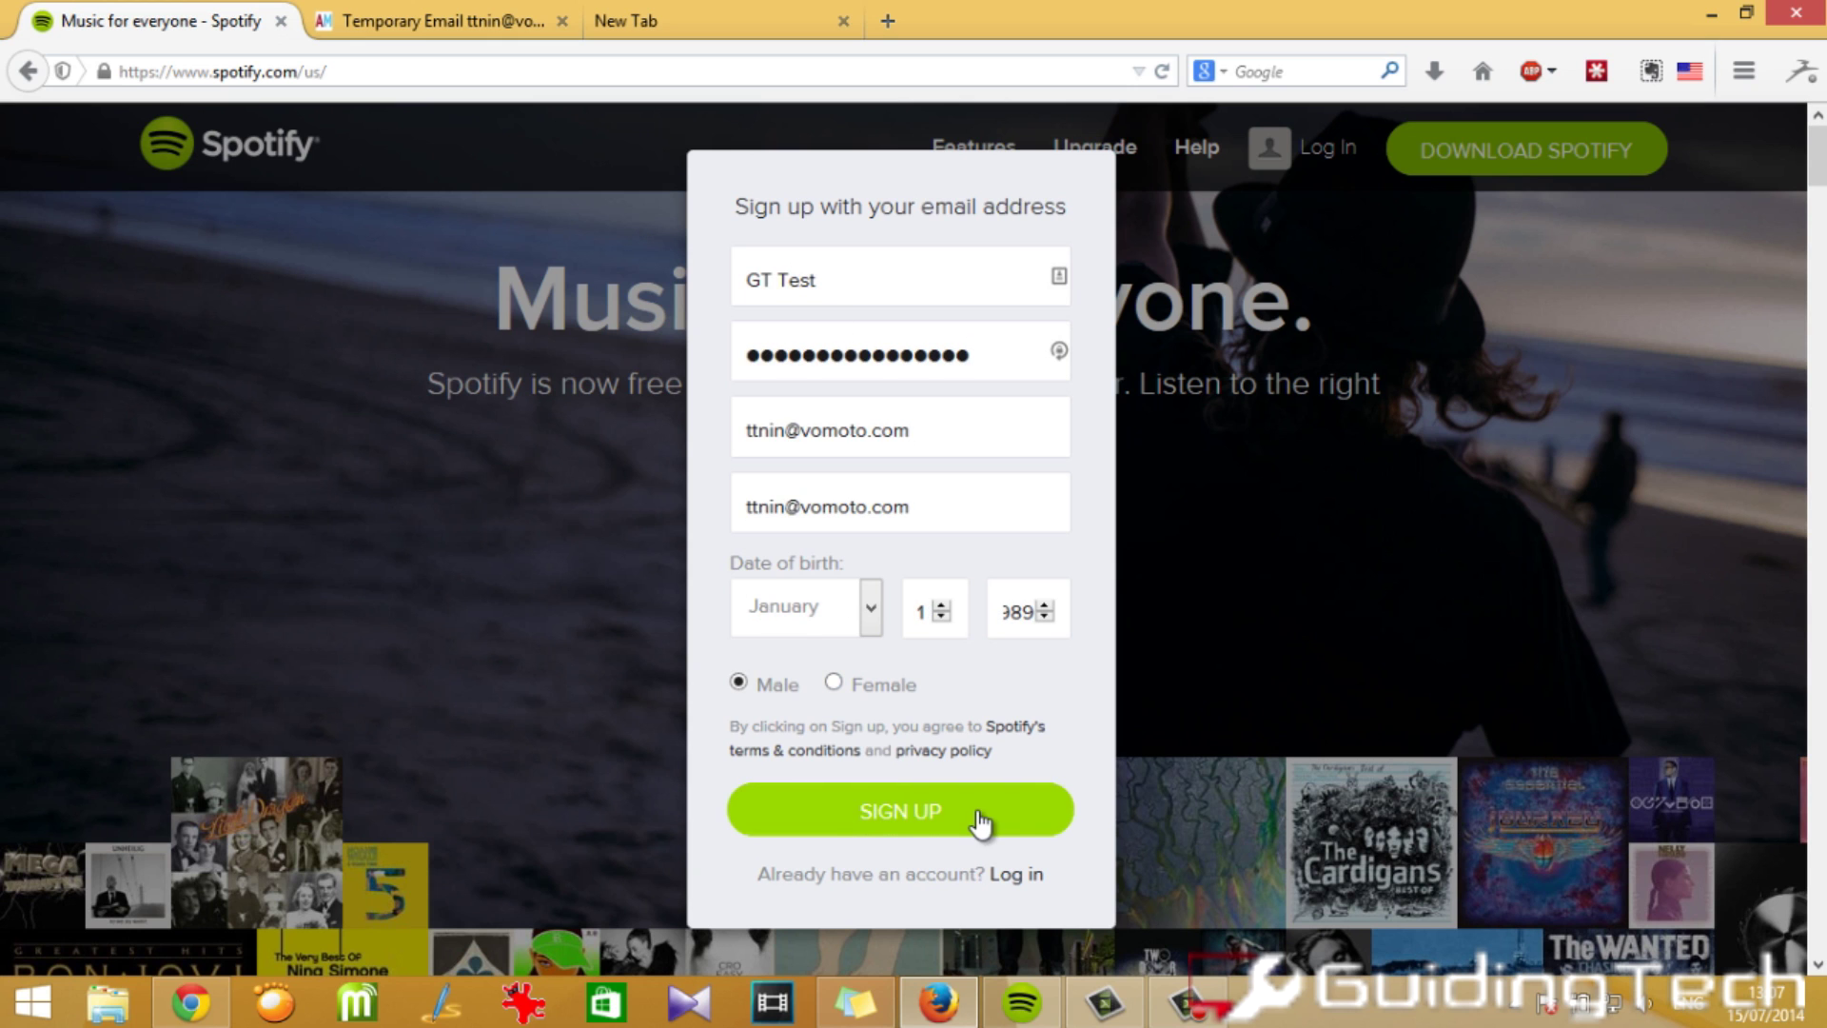
{"action": "left_click", "coordinate": [980, 822]}
{"action": "left_click", "coordinate": [774, 375]}
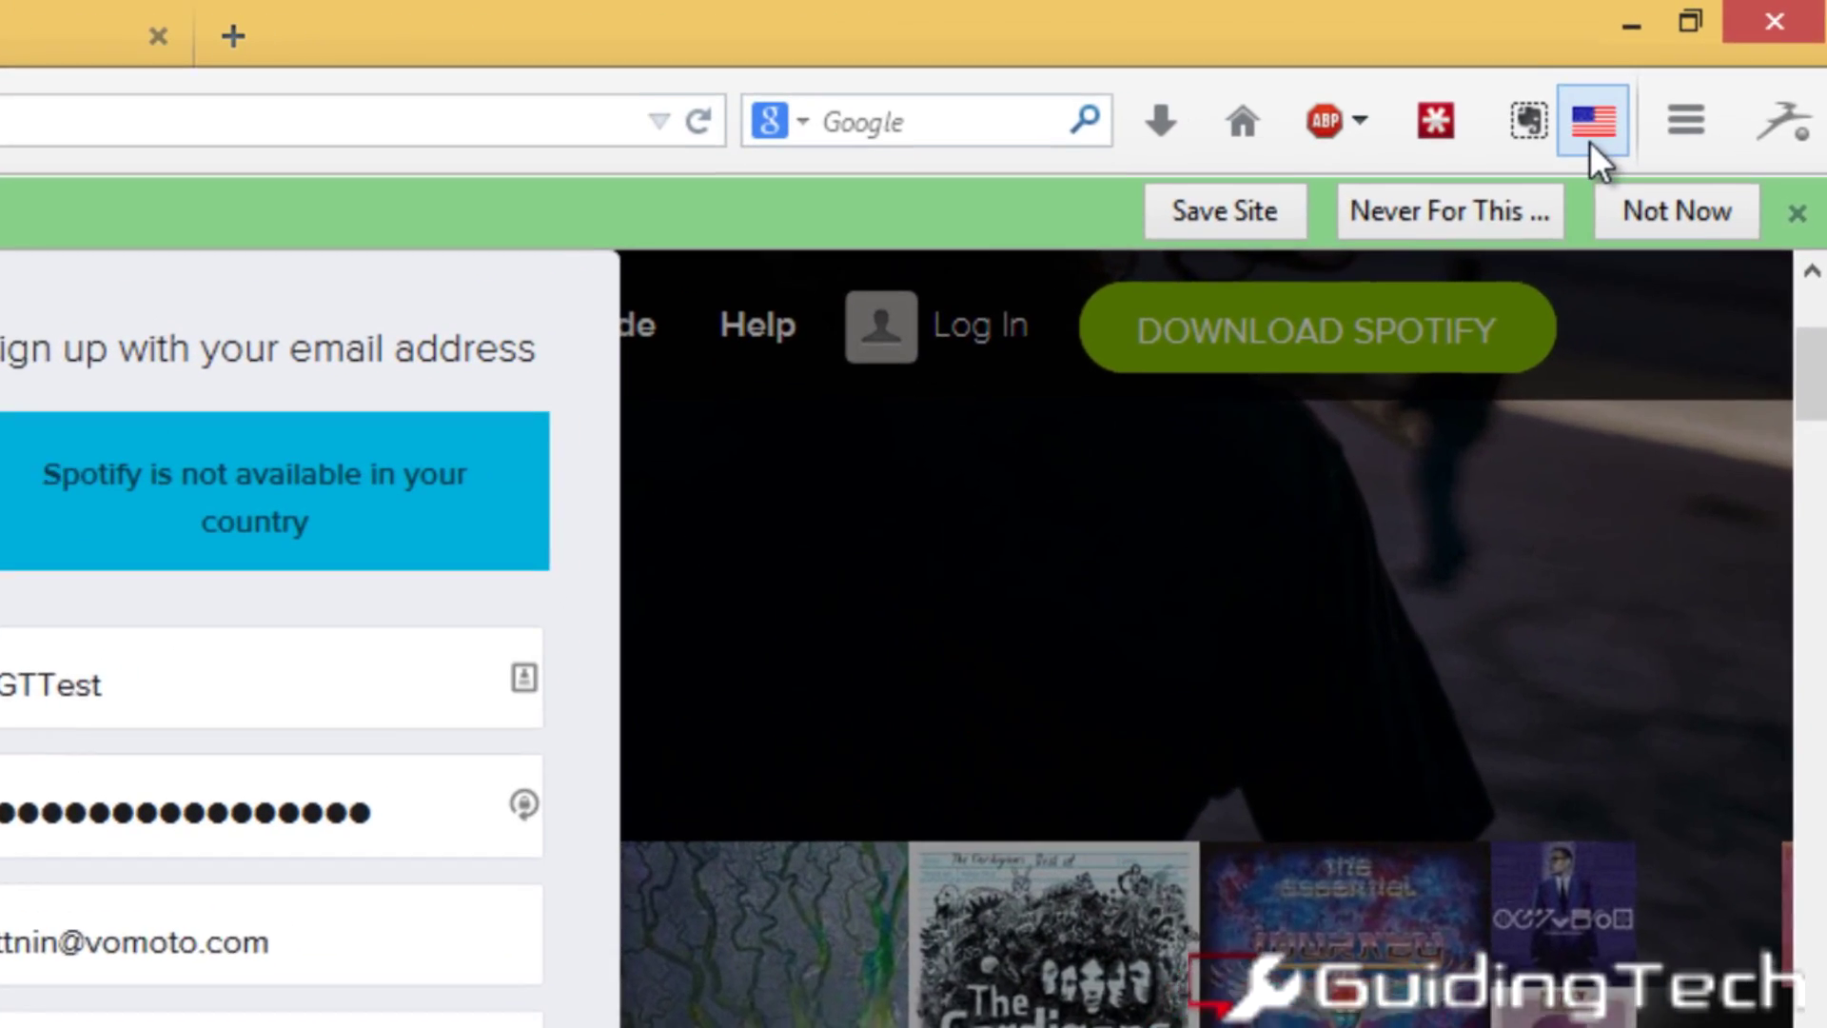
Pick another US server for spotify.com via Hola's 'Not working? Try another server'.
{"action": "left_click", "coordinate": [1589, 131]}
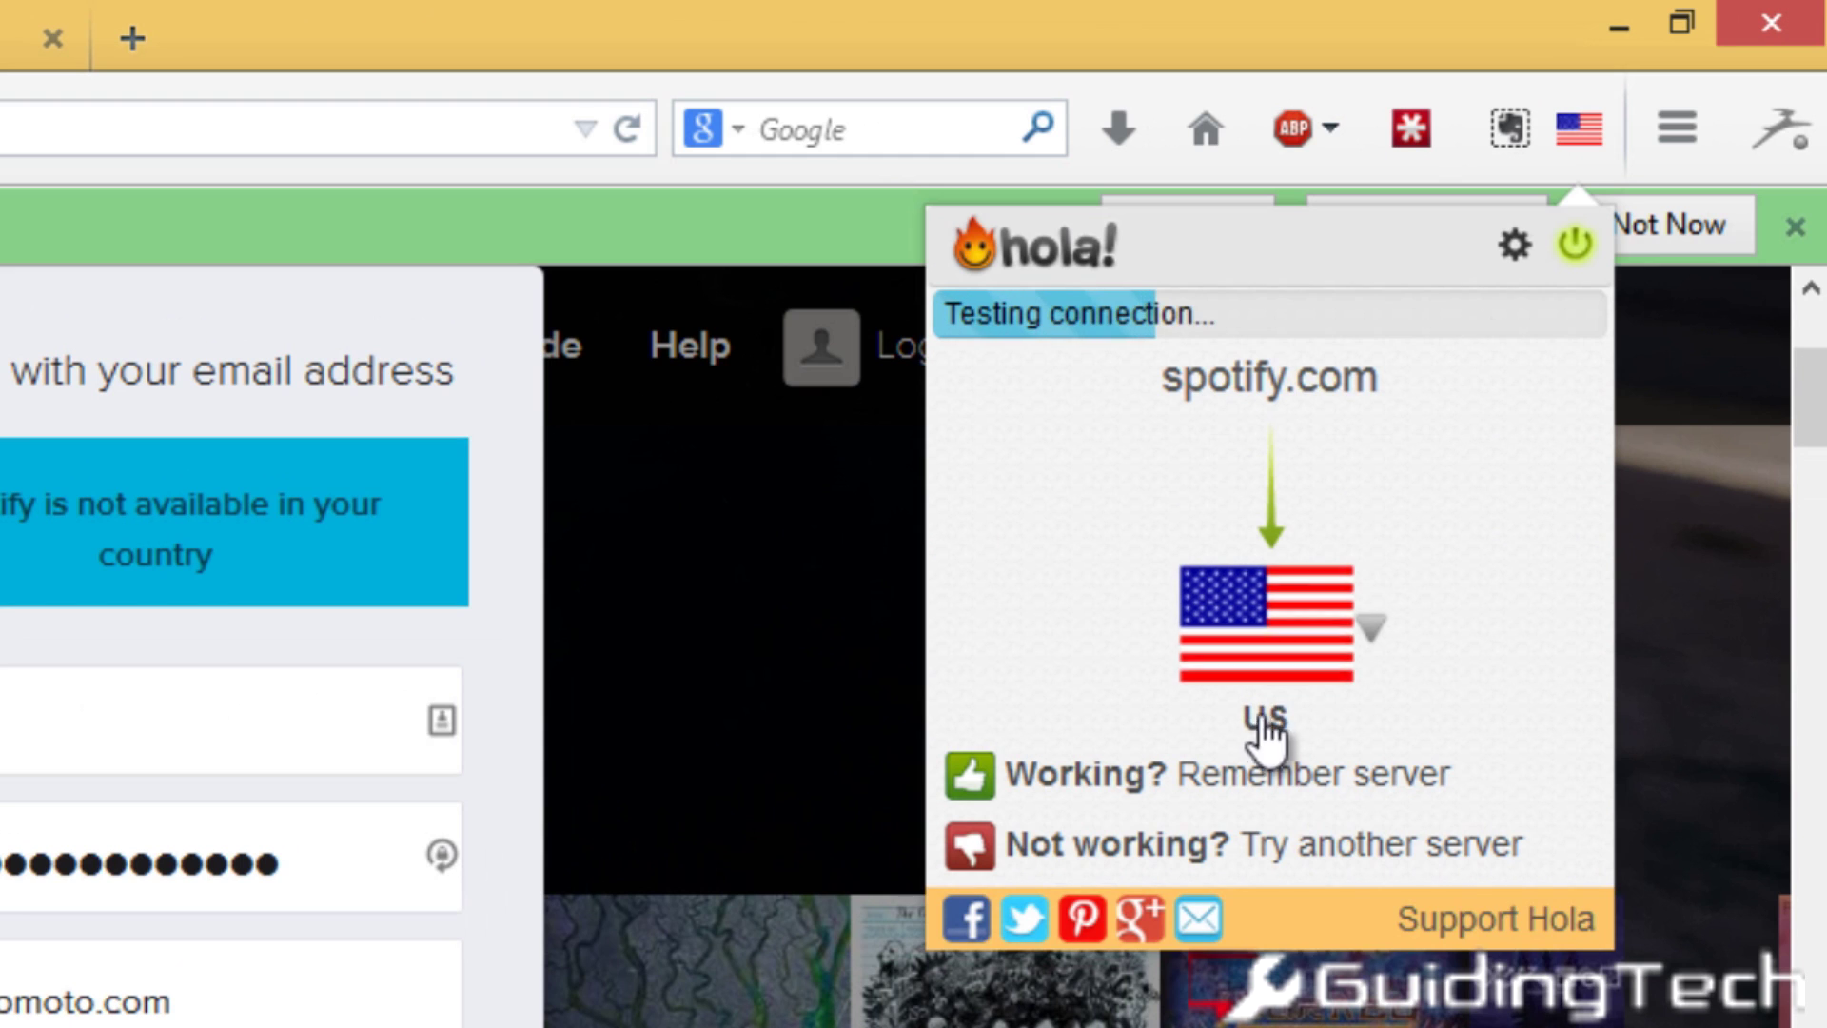
{"action": "left_click", "coordinate": [1215, 844]}
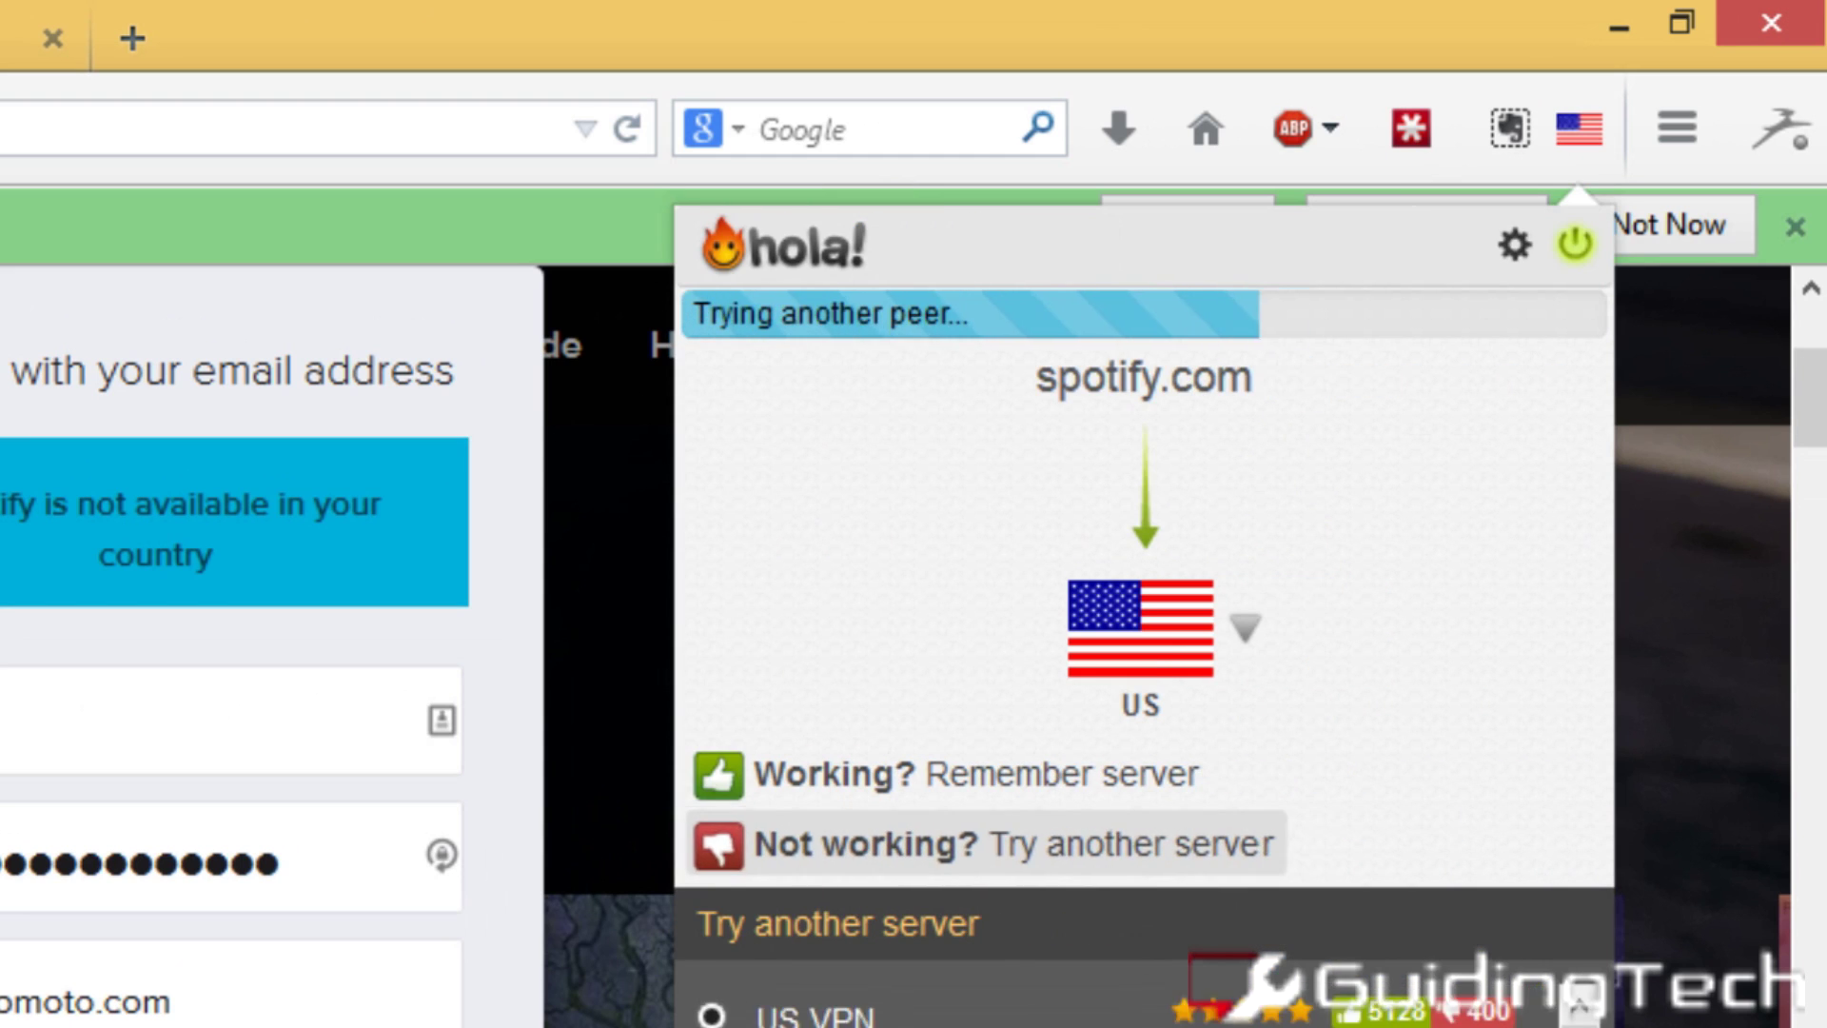
{"action": "left_click", "coordinate": [814, 1015]}
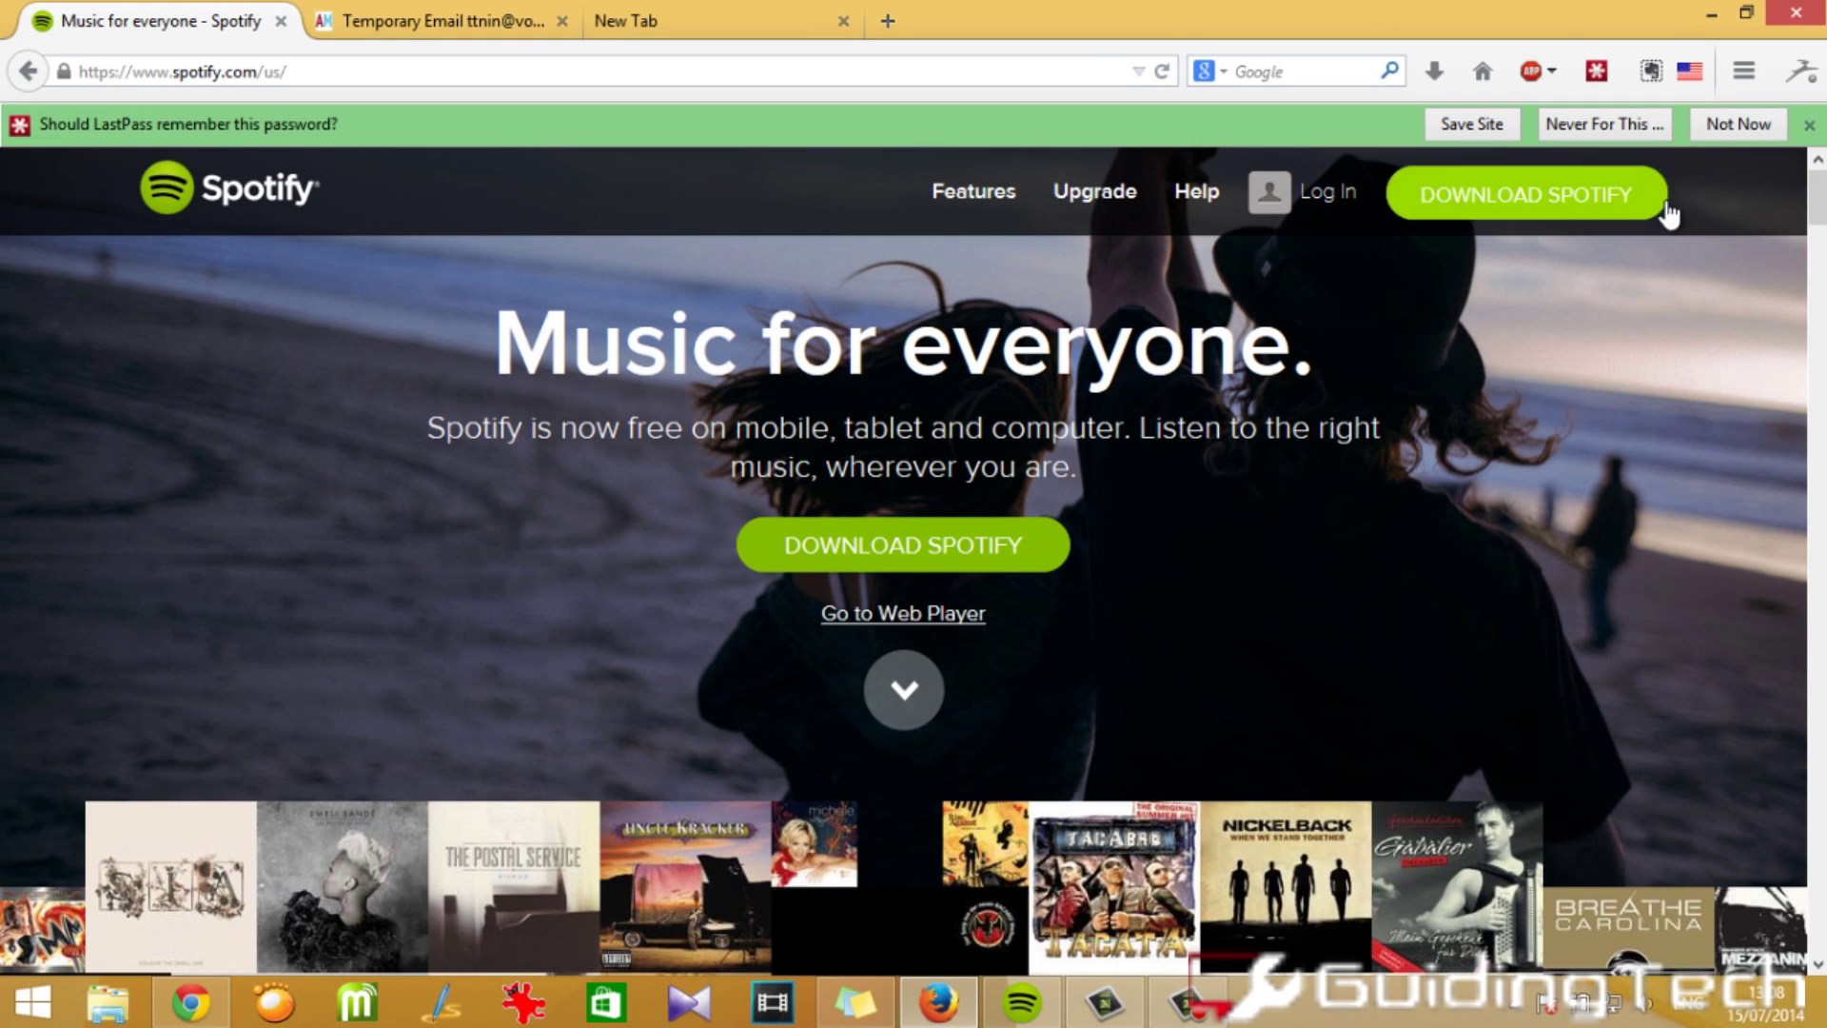
Dismiss the password prompt and start an email sign-up for a new free Spotify account.
{"action": "left_click", "coordinate": [1811, 127]}
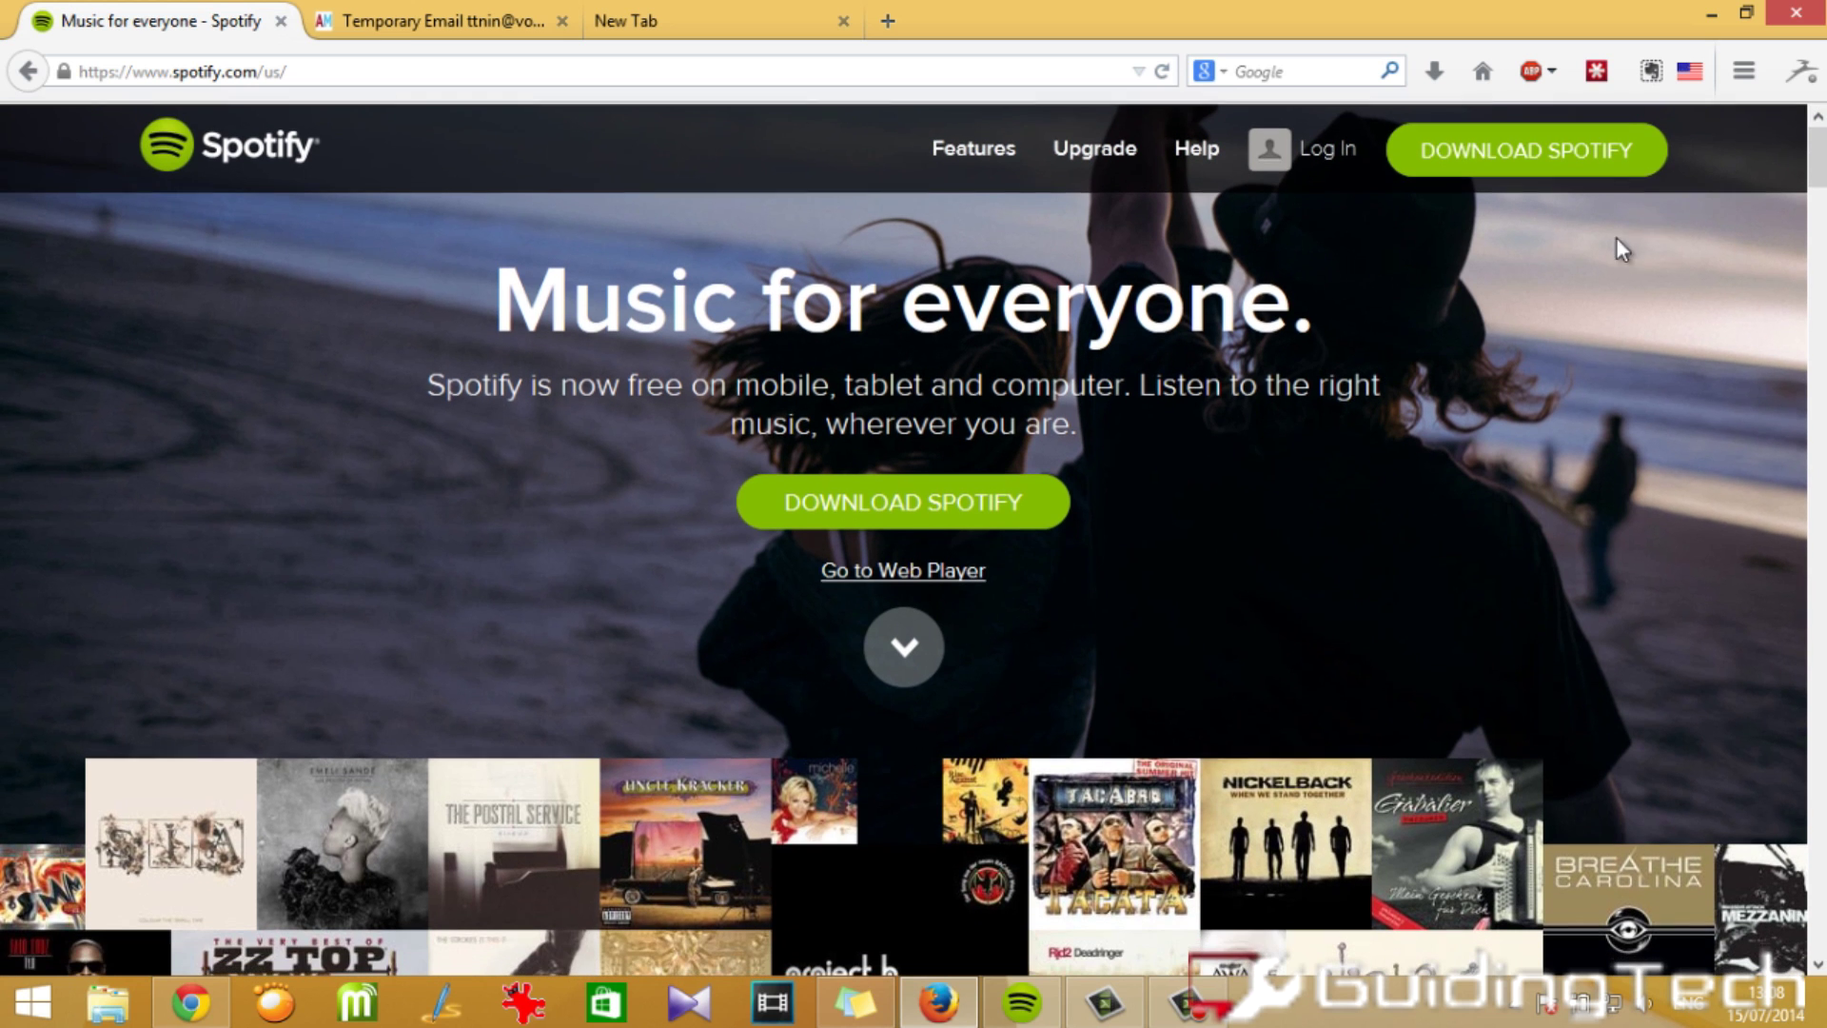
{"action": "left_click", "coordinate": [1319, 151]}
{"action": "left_click", "coordinate": [1007, 762]}
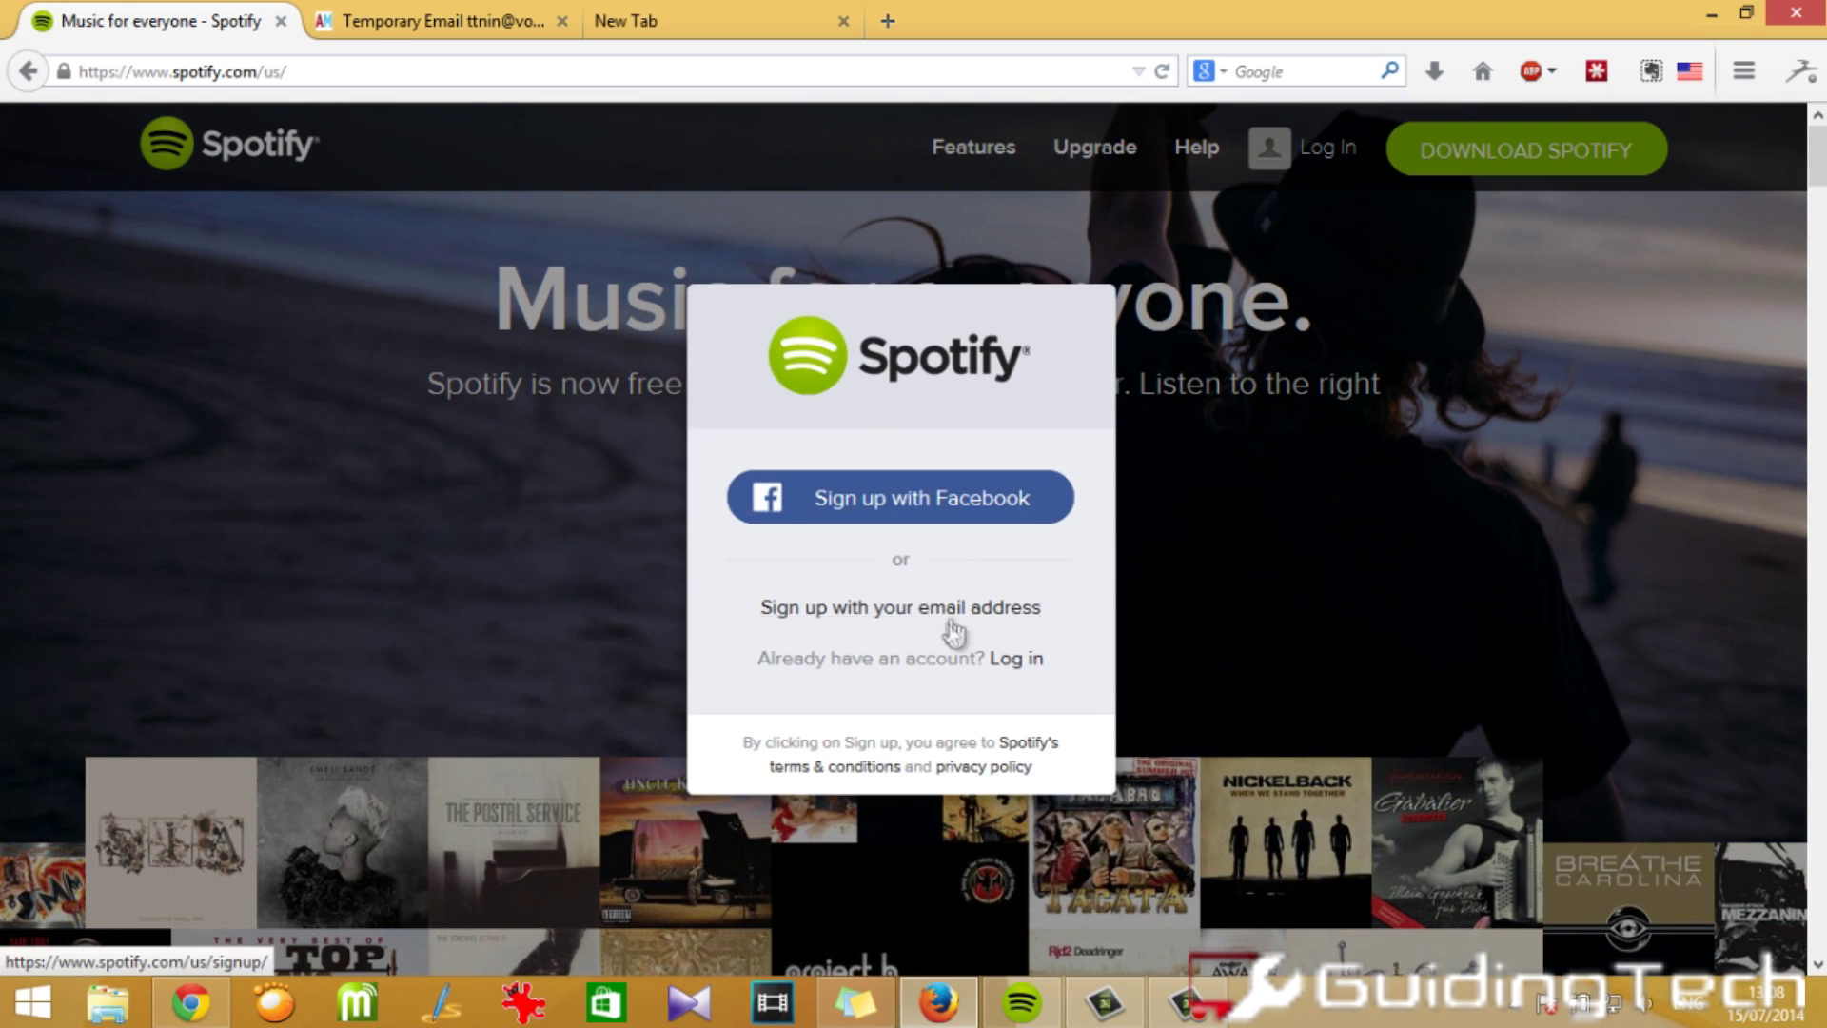
{"action": "left_click", "coordinate": [899, 607]}
{"action": "left_click", "coordinate": [867, 271]}
{"action": "type", "text": "GTT"}
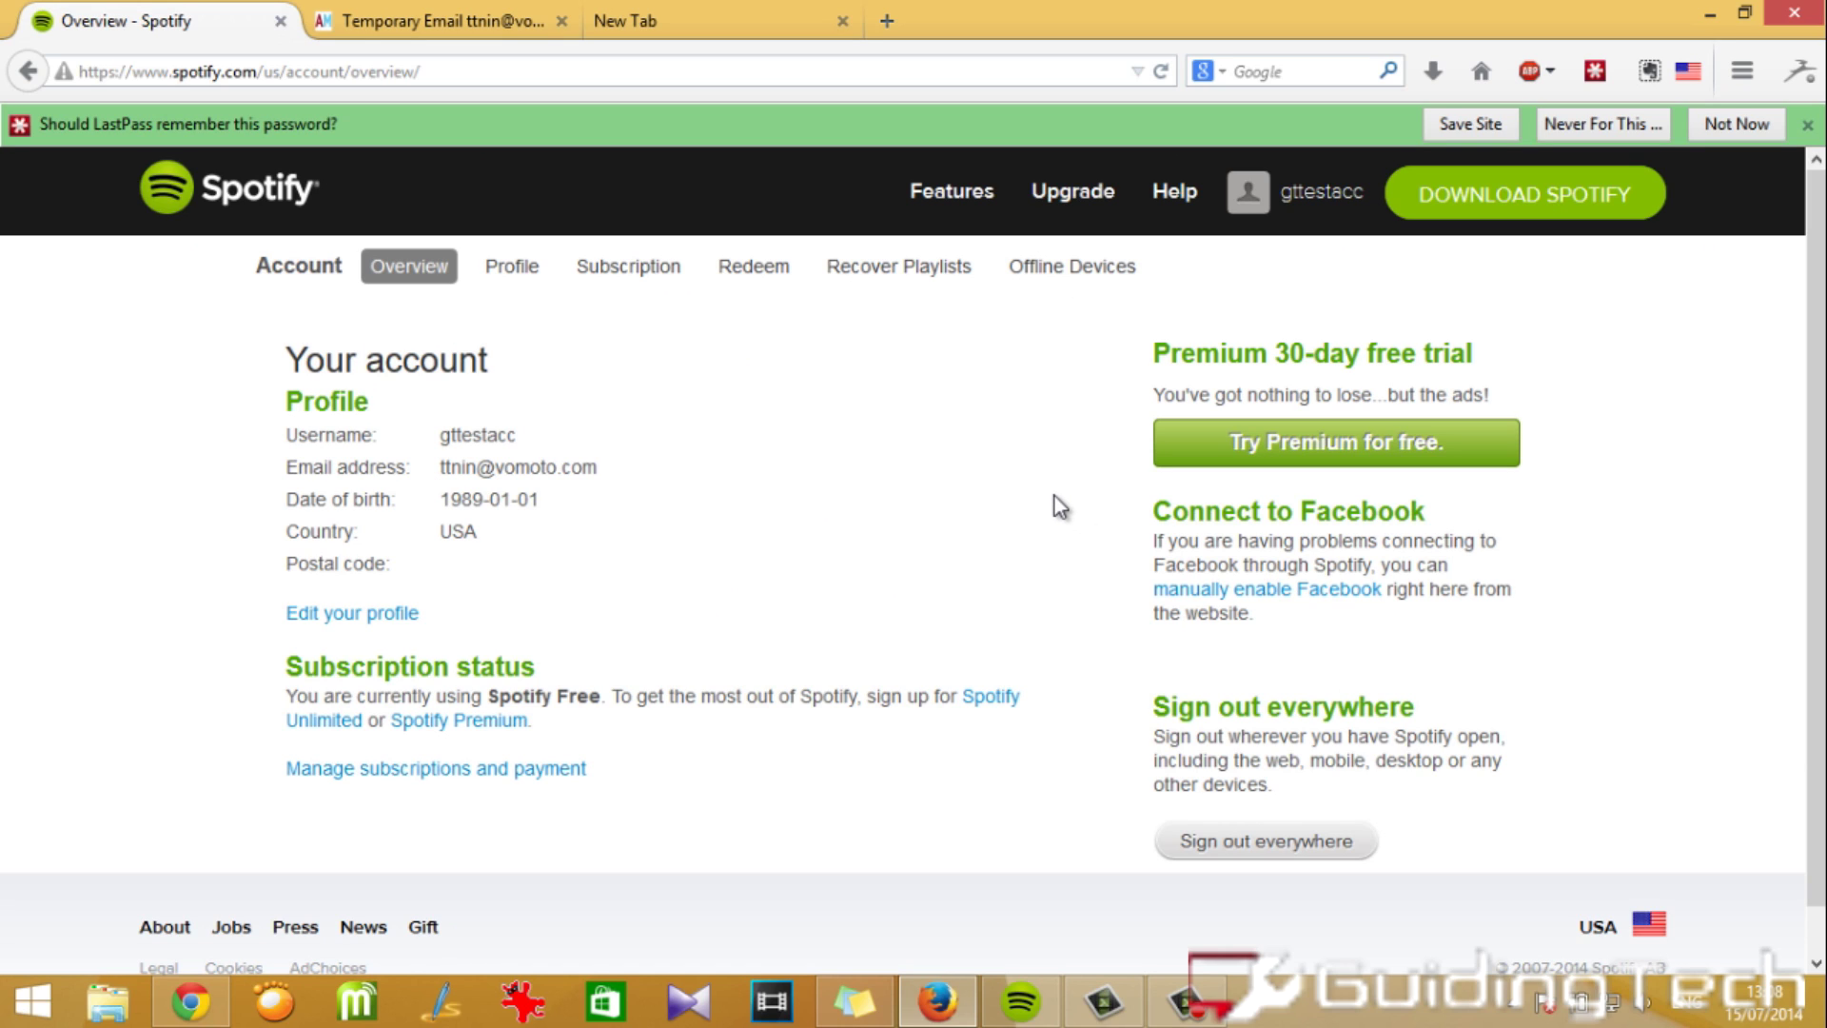
{"action": "scroll", "coordinate": [1054, 495], "scroll_direction": "down", "scroll_amount": 1}
{"action": "scroll", "coordinate": [1054, 494], "scroll_direction": "up", "scroll_amount": 1}
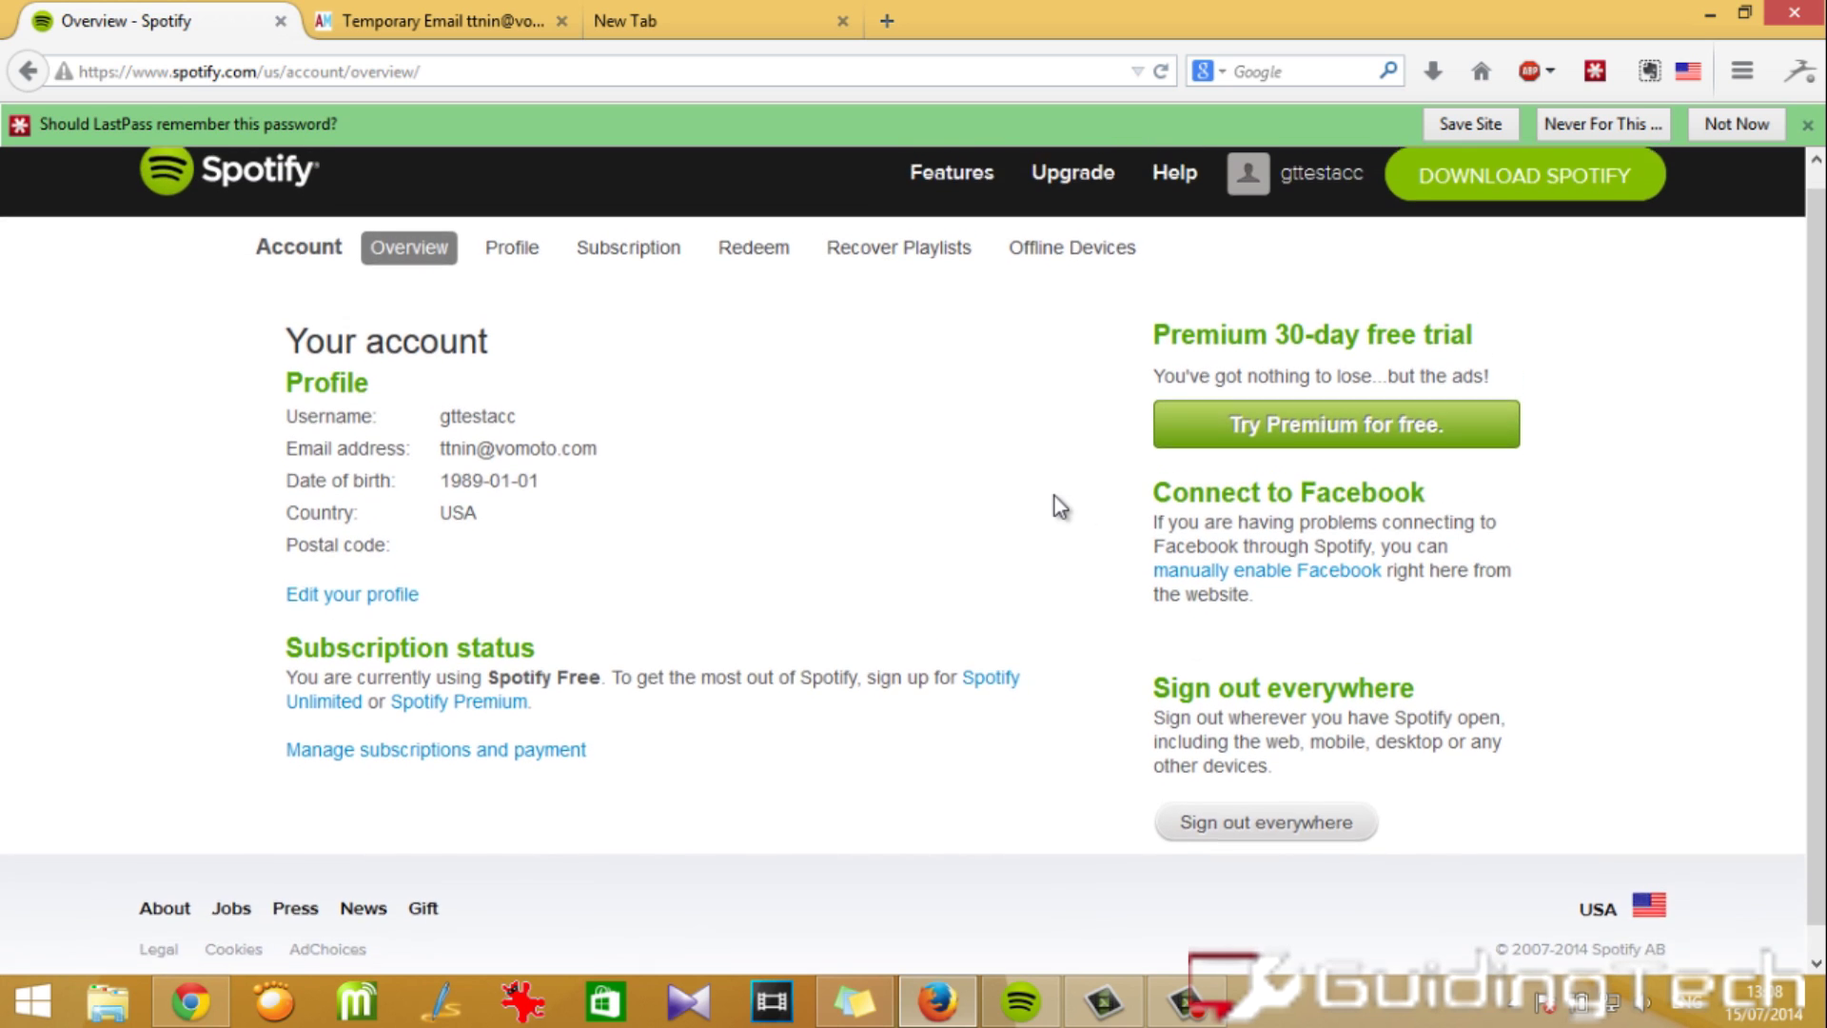
{"action": "scroll", "coordinate": [761, 491], "scroll_direction": "down", "scroll_amount": 1}
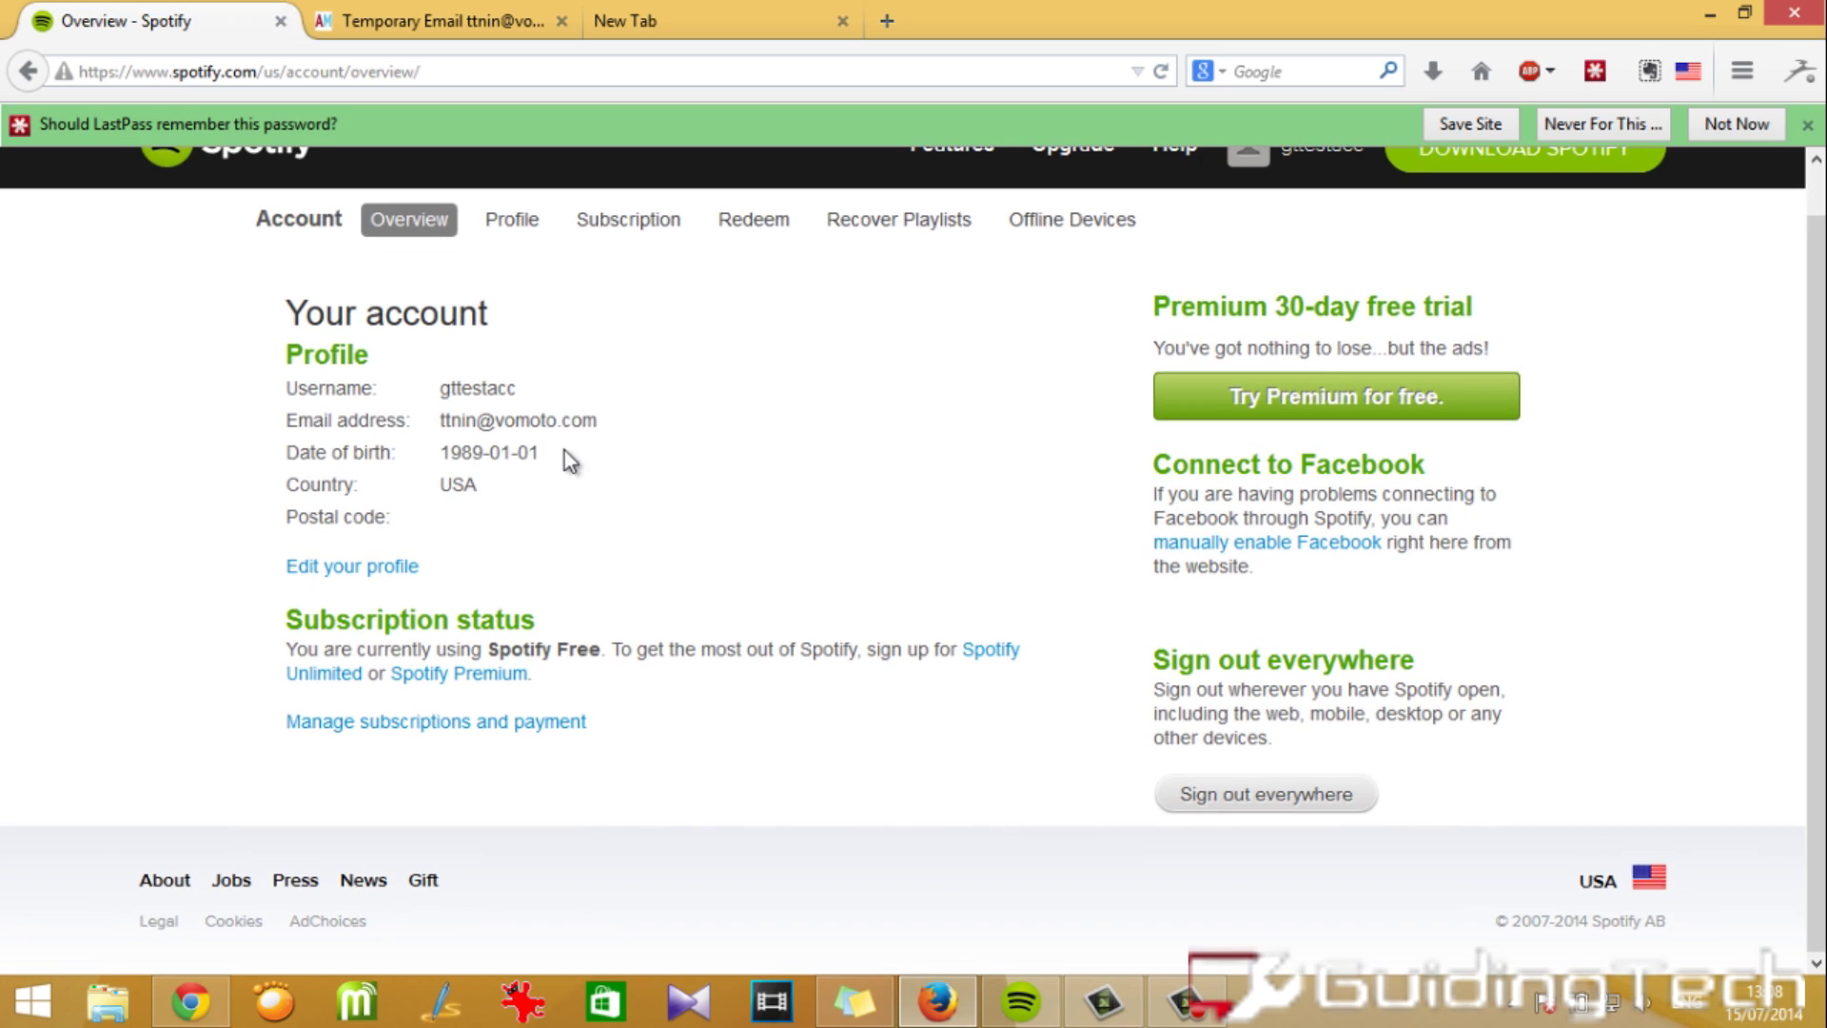
Sign in to the Spotify desktop app with the new account's username and password.
{"action": "left_click", "coordinate": [1019, 1003]}
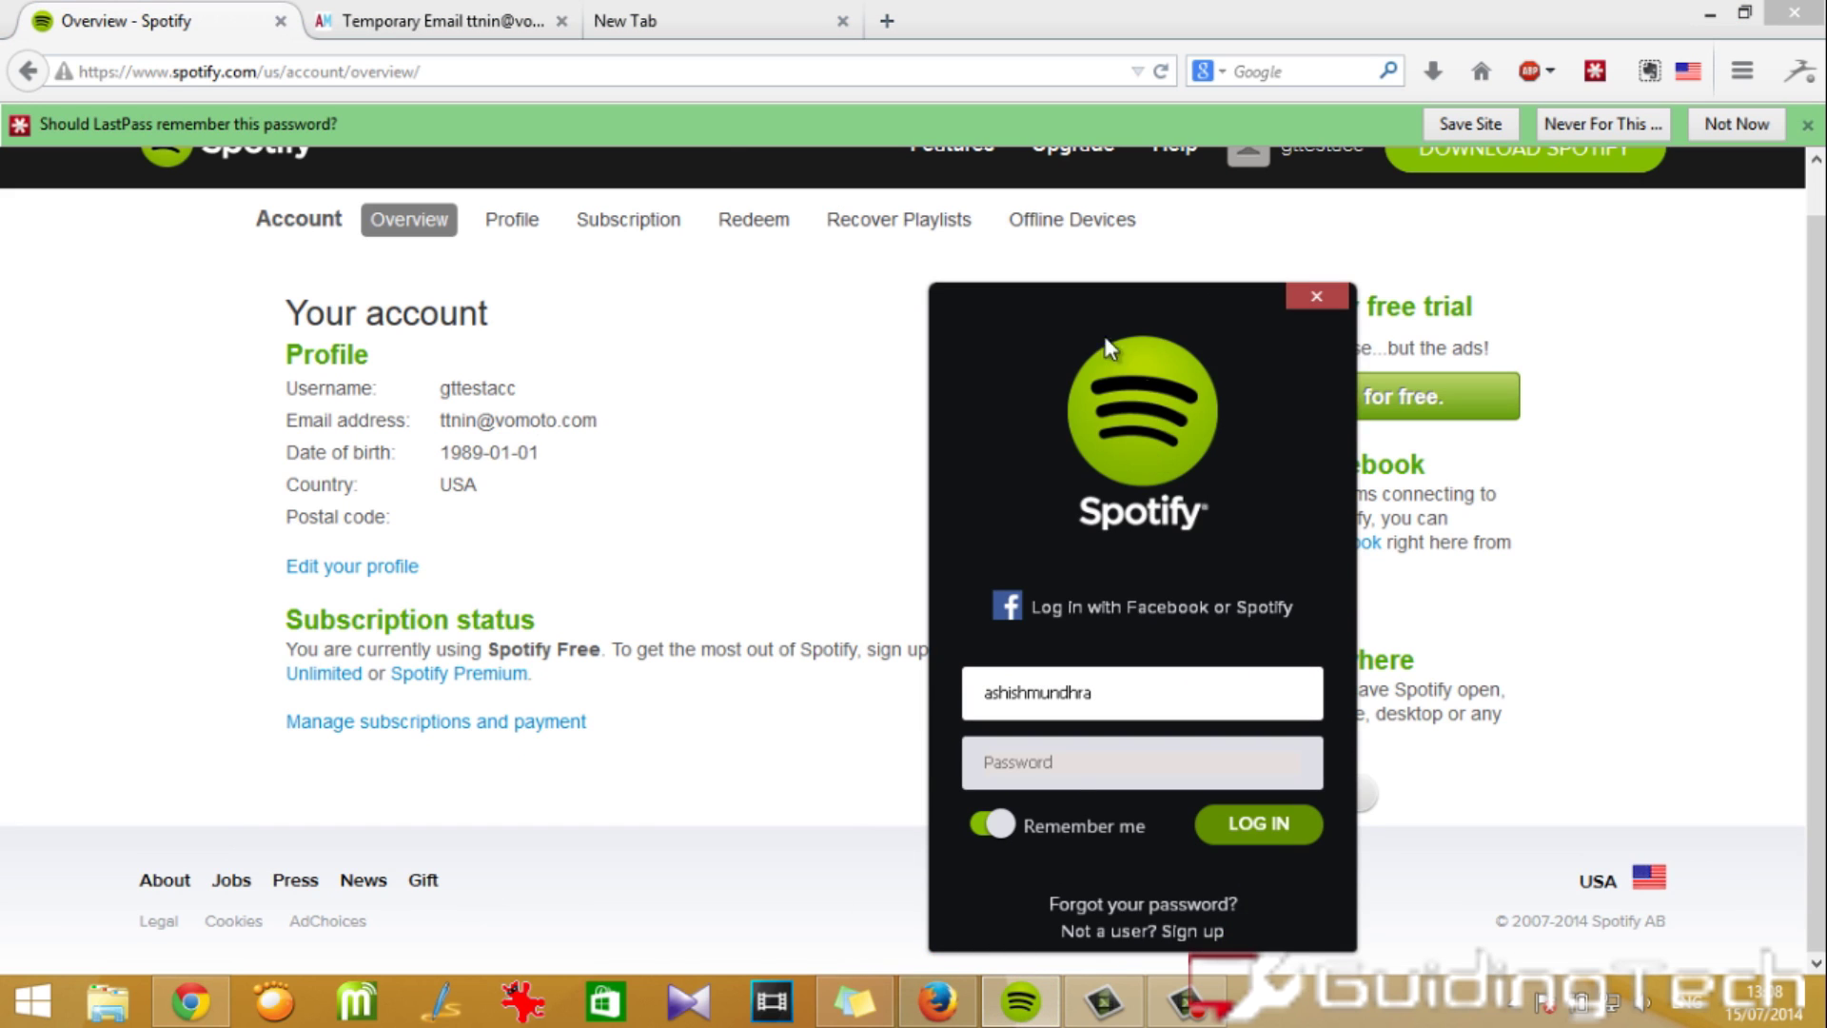
{"action": "left_click_drag", "start_coordinate": [1112, 348], "coordinate": [896, 185]}
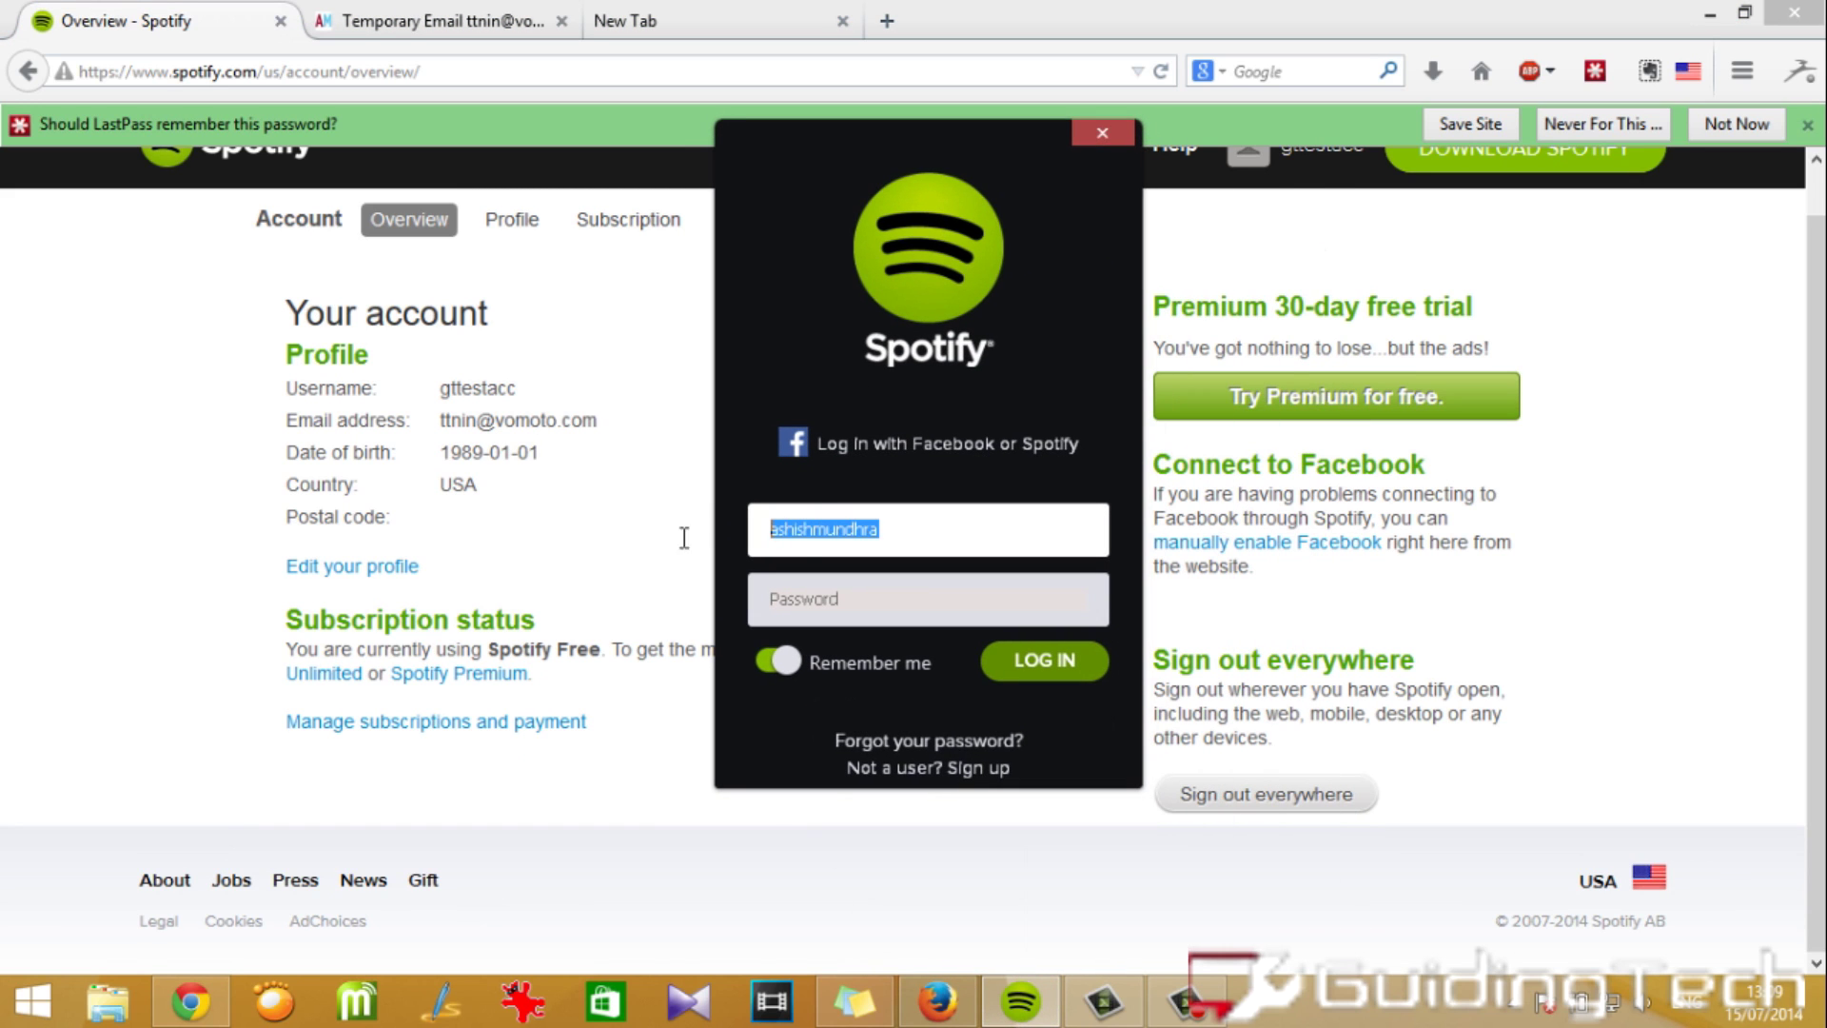
{"action": "type", "text": "gtte"}
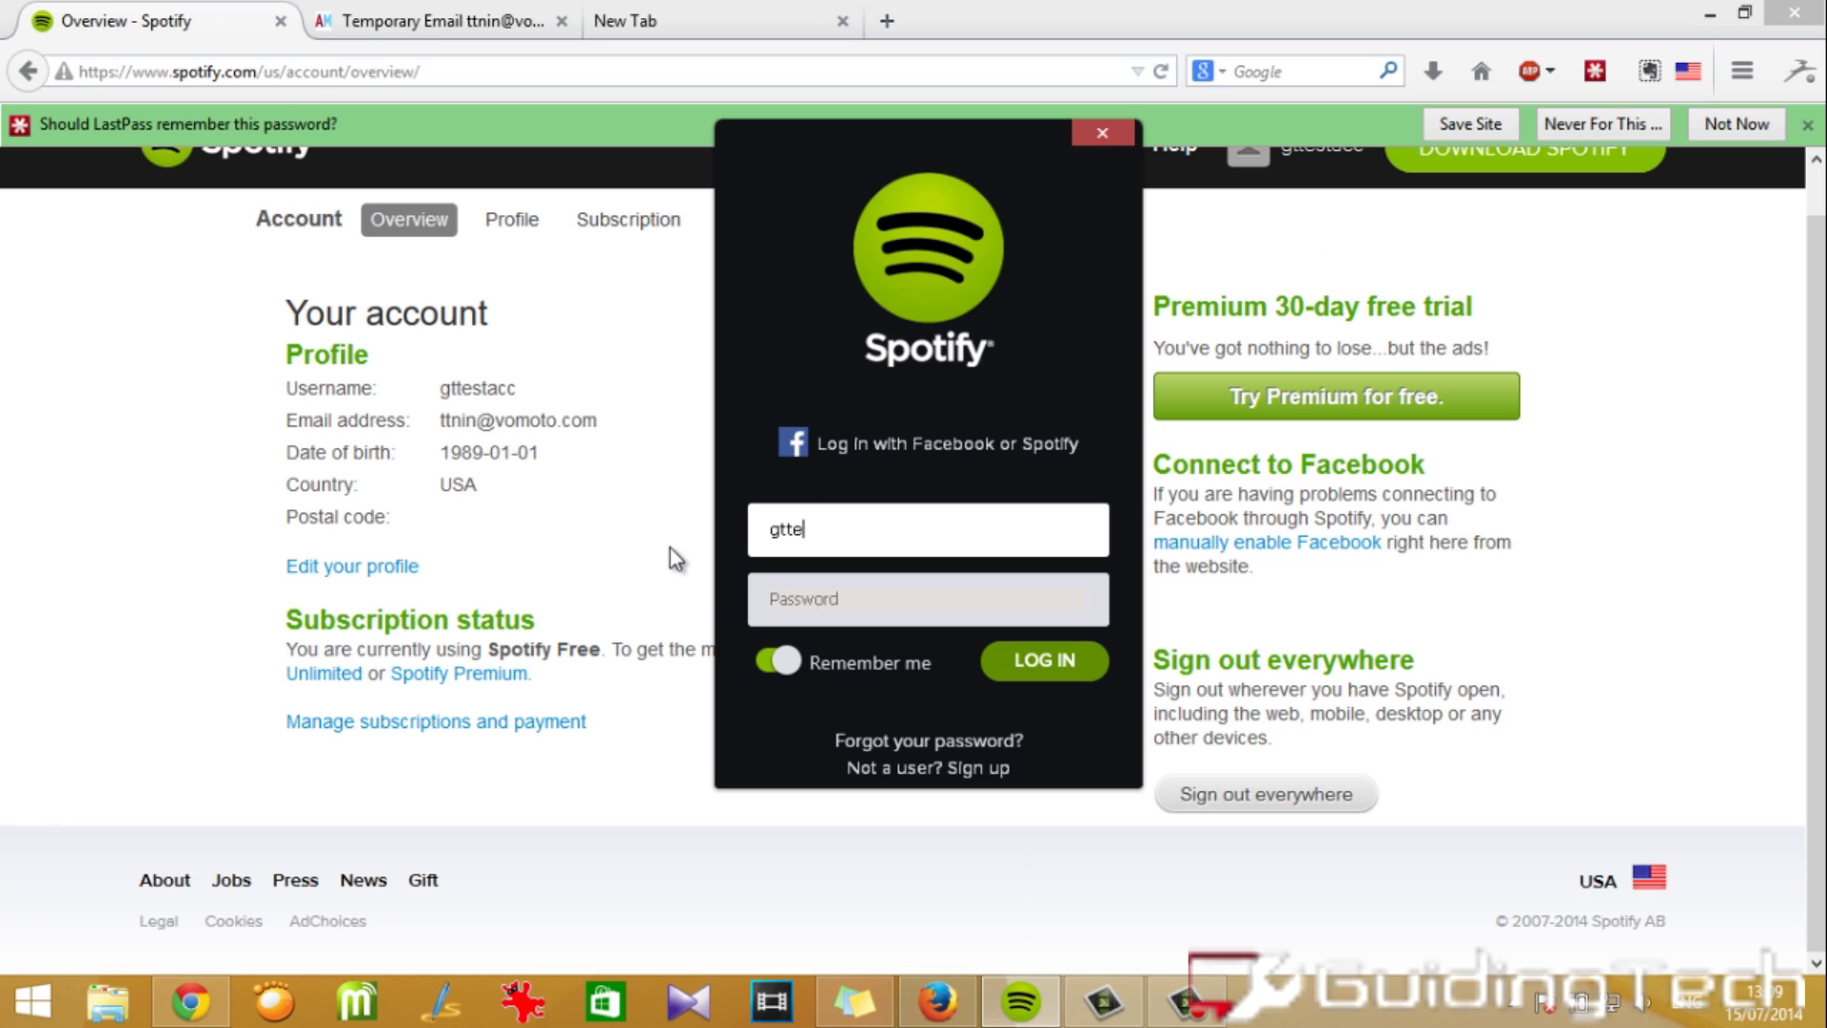
{"action": "type", "text": "stacc"}
{"action": "key", "text": "Tab"}
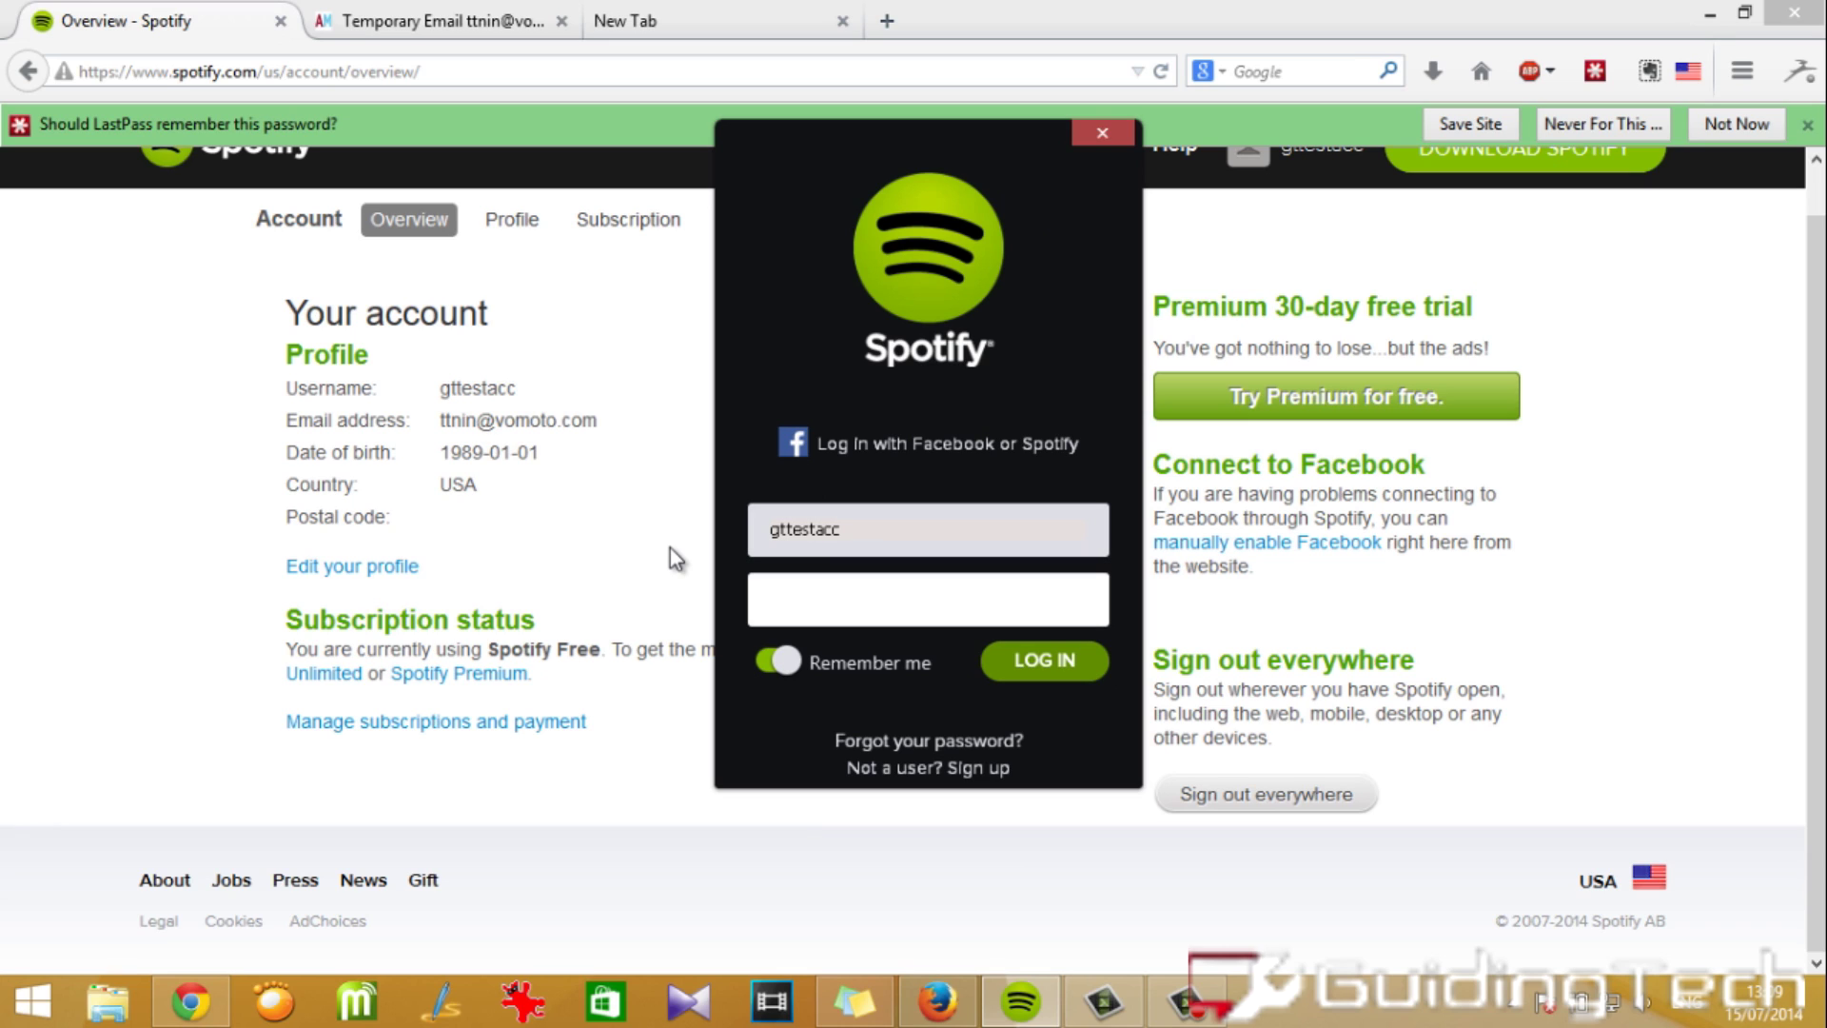
{"action": "type", "text": "****************"}
{"action": "key", "text": "Return"}
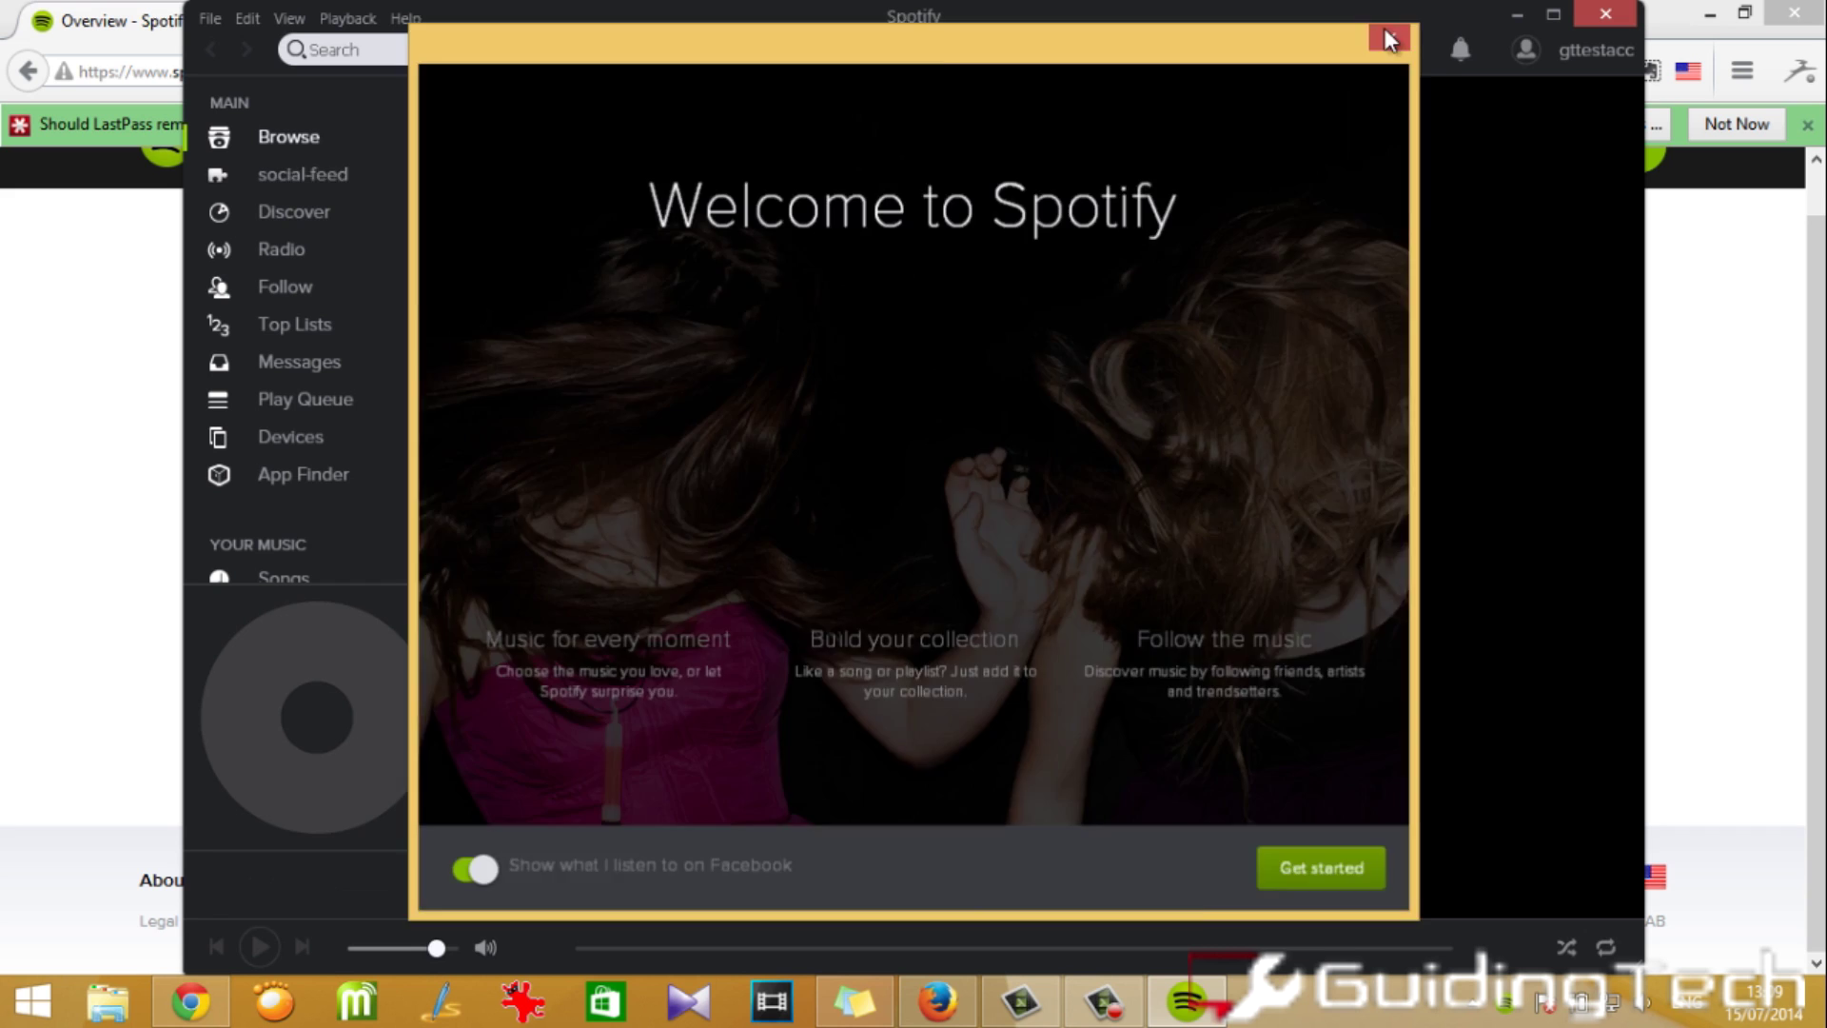
Close the welcome dialog, play New Music Tuesday, and bring up the account options.
{"action": "left_click", "coordinate": [1389, 38]}
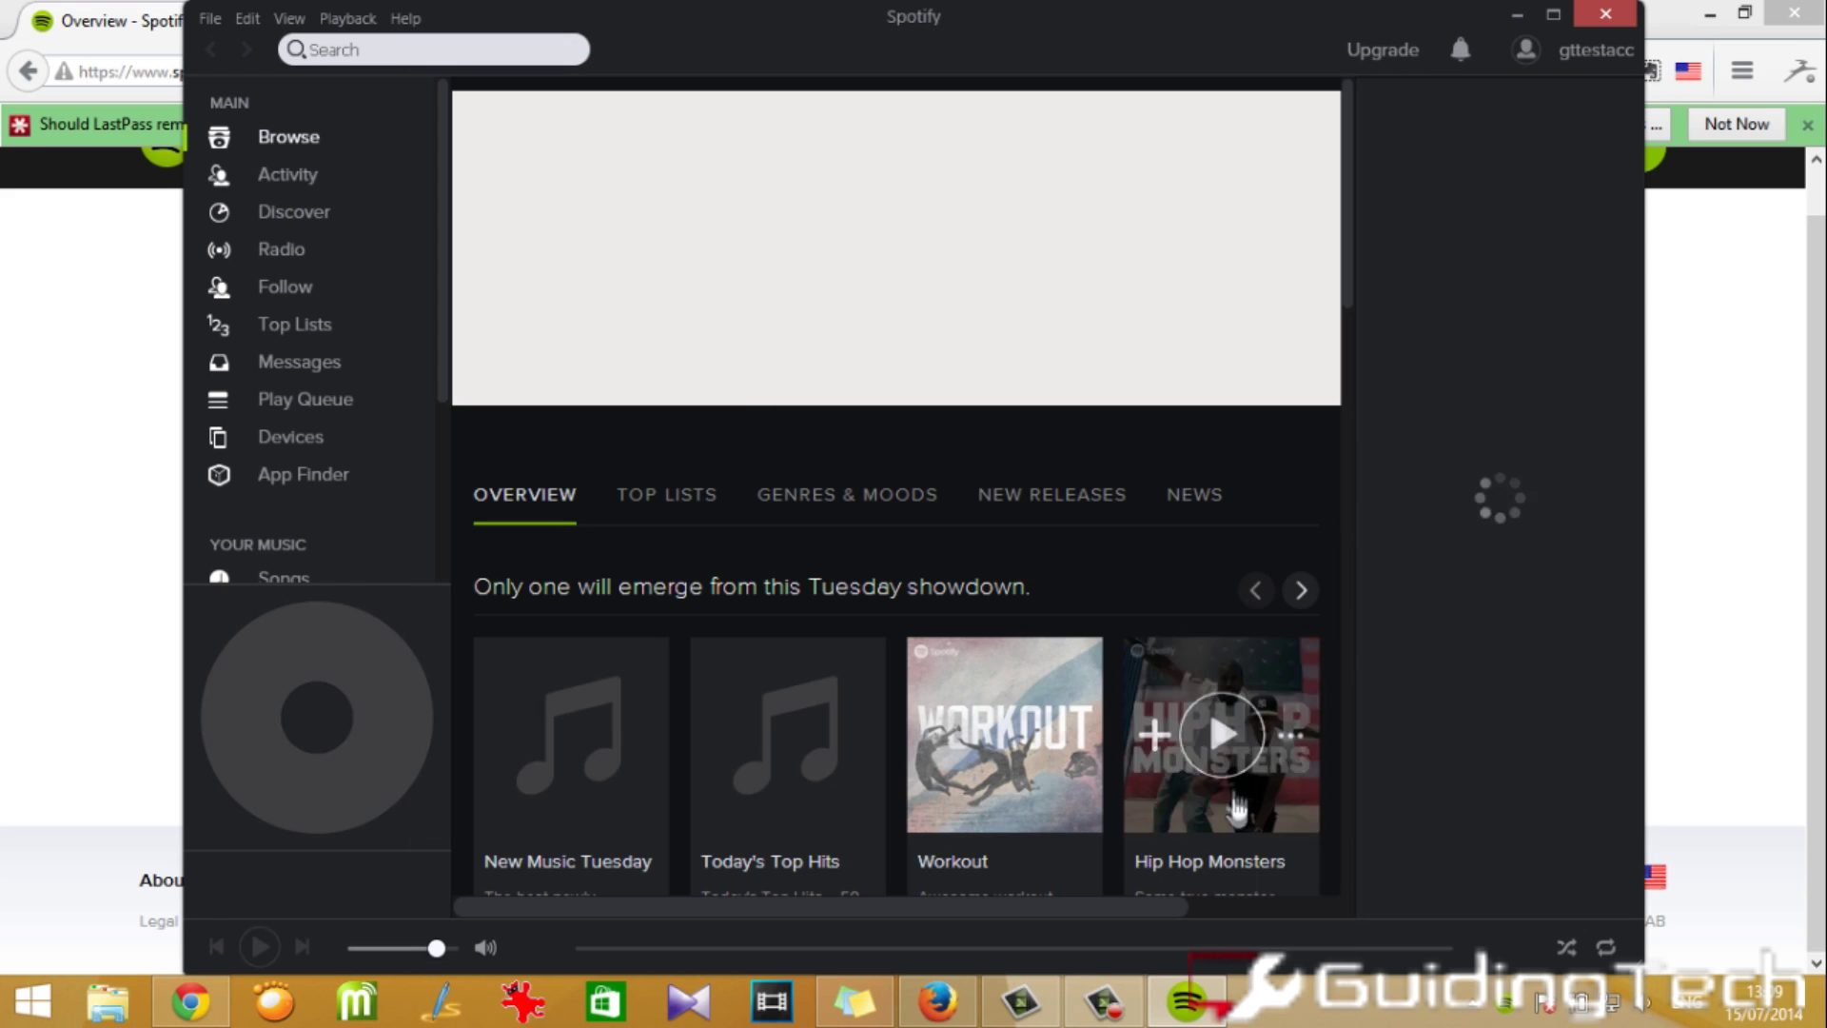
{"action": "left_click", "coordinate": [1221, 735]}
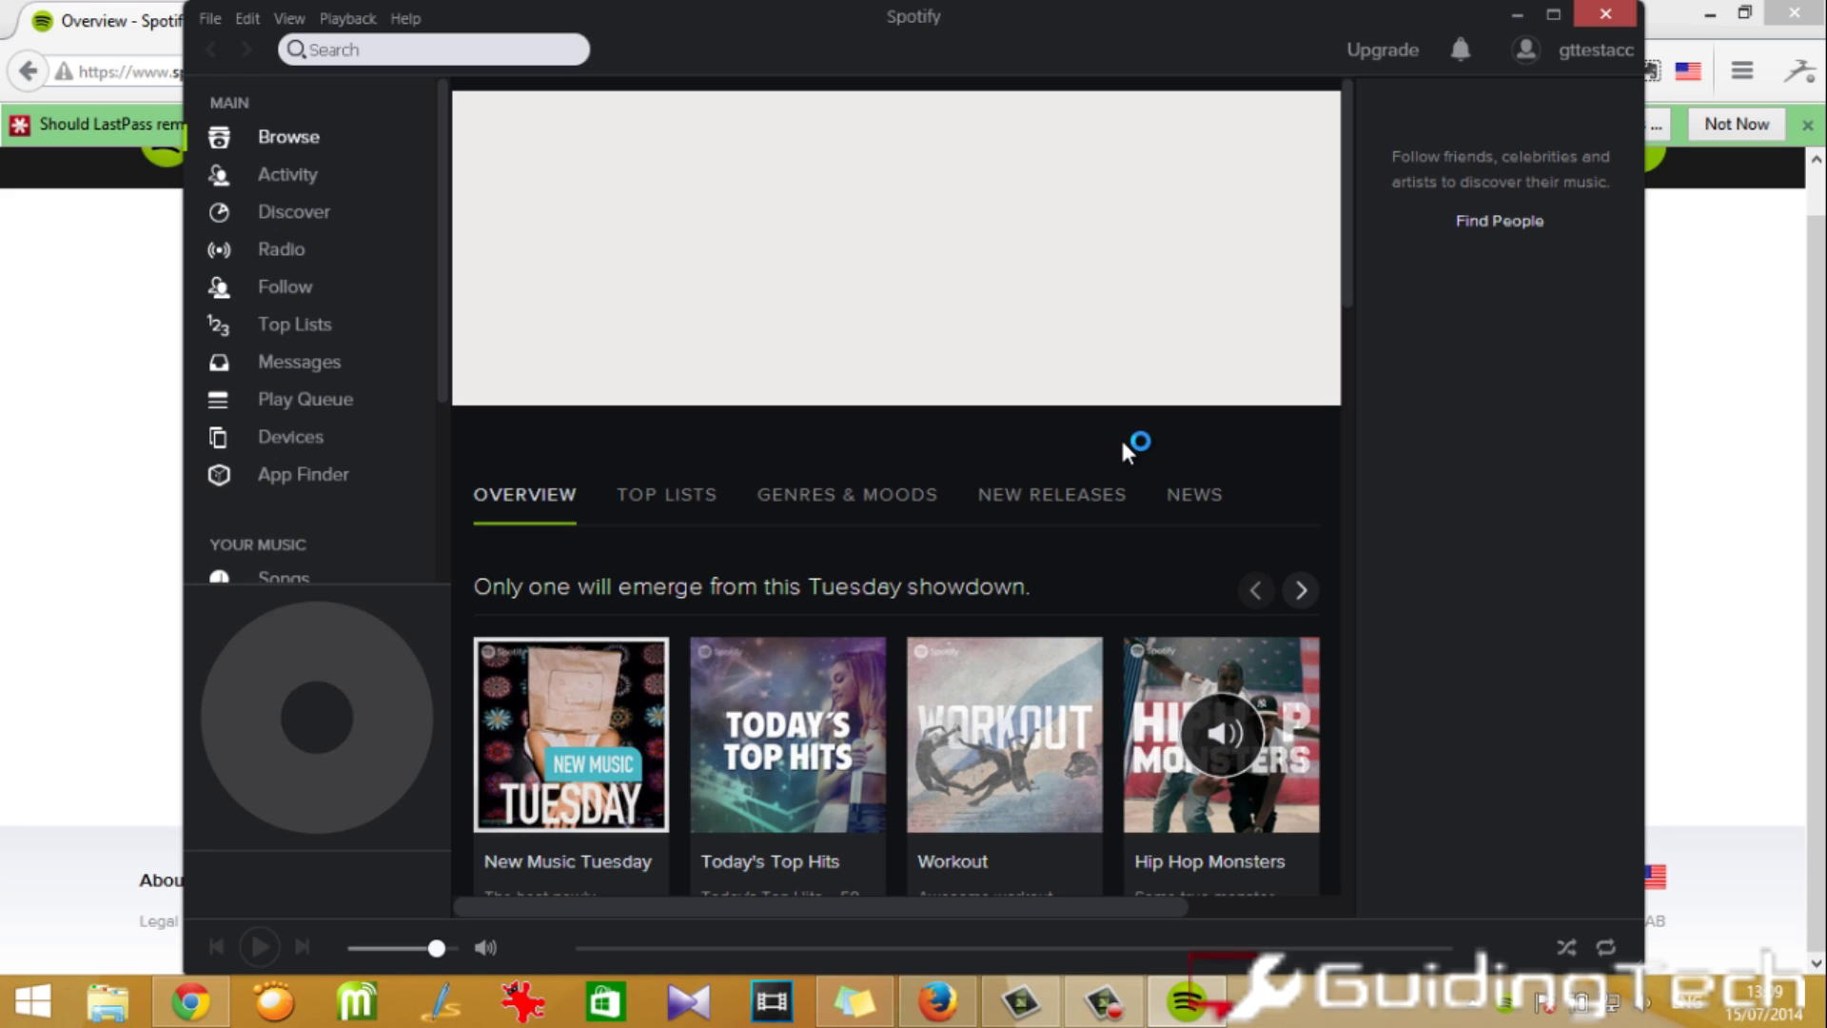
{"action": "left_click", "coordinate": [571, 734]}
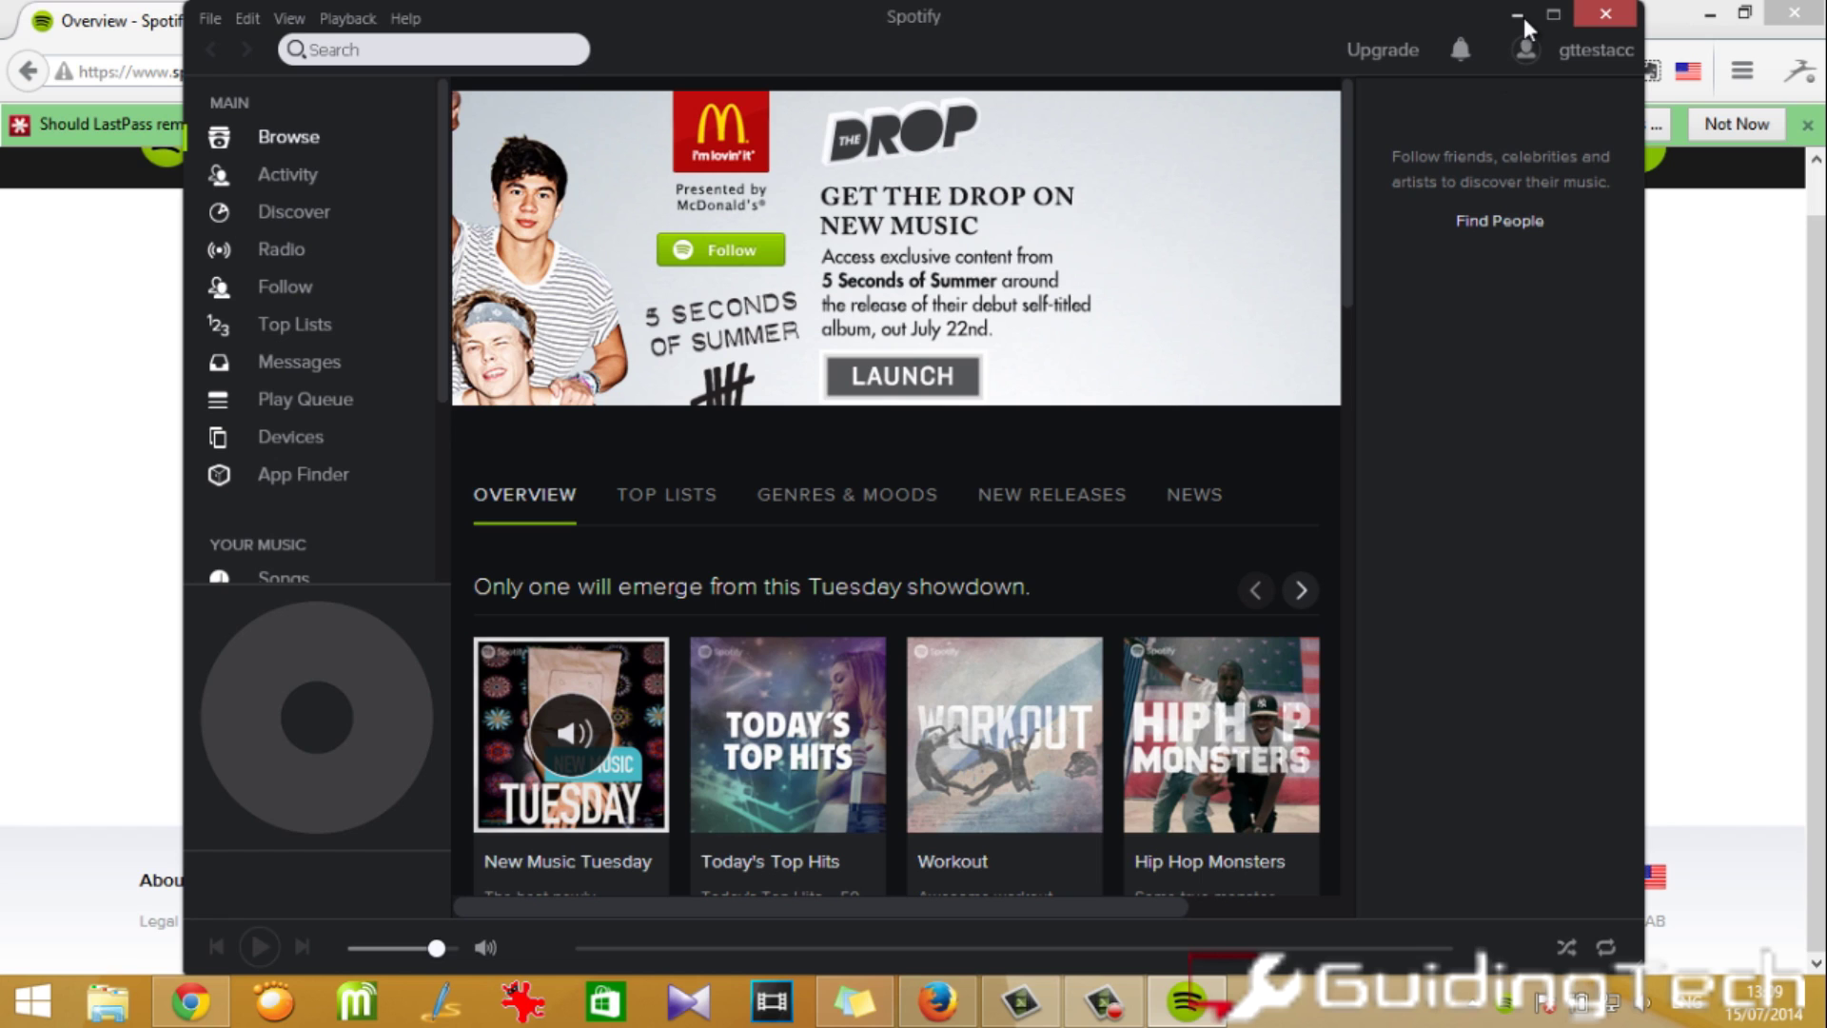
{"action": "left_click", "coordinate": [1532, 50]}
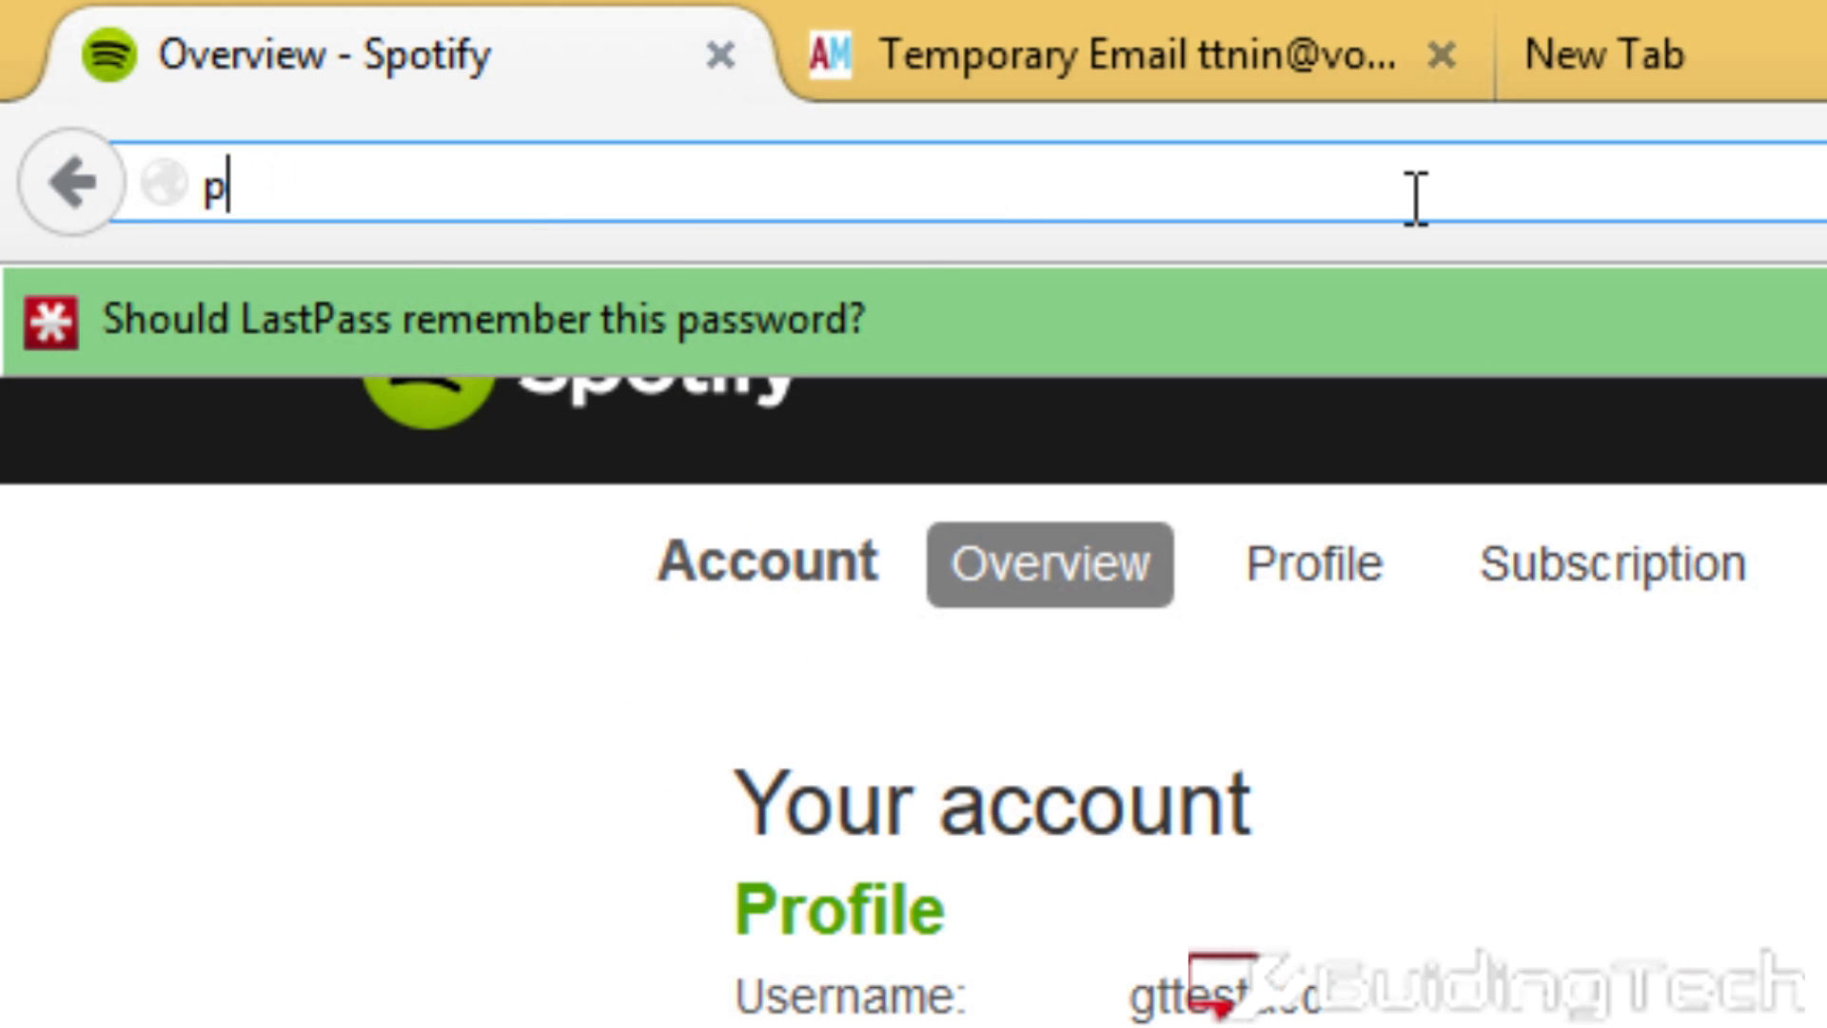
{"action": "type", "text": "lay"}
Sign in to the play.spotify.com Web Player with the new account's credentials.
{"action": "key", "text": "BackSpace"}
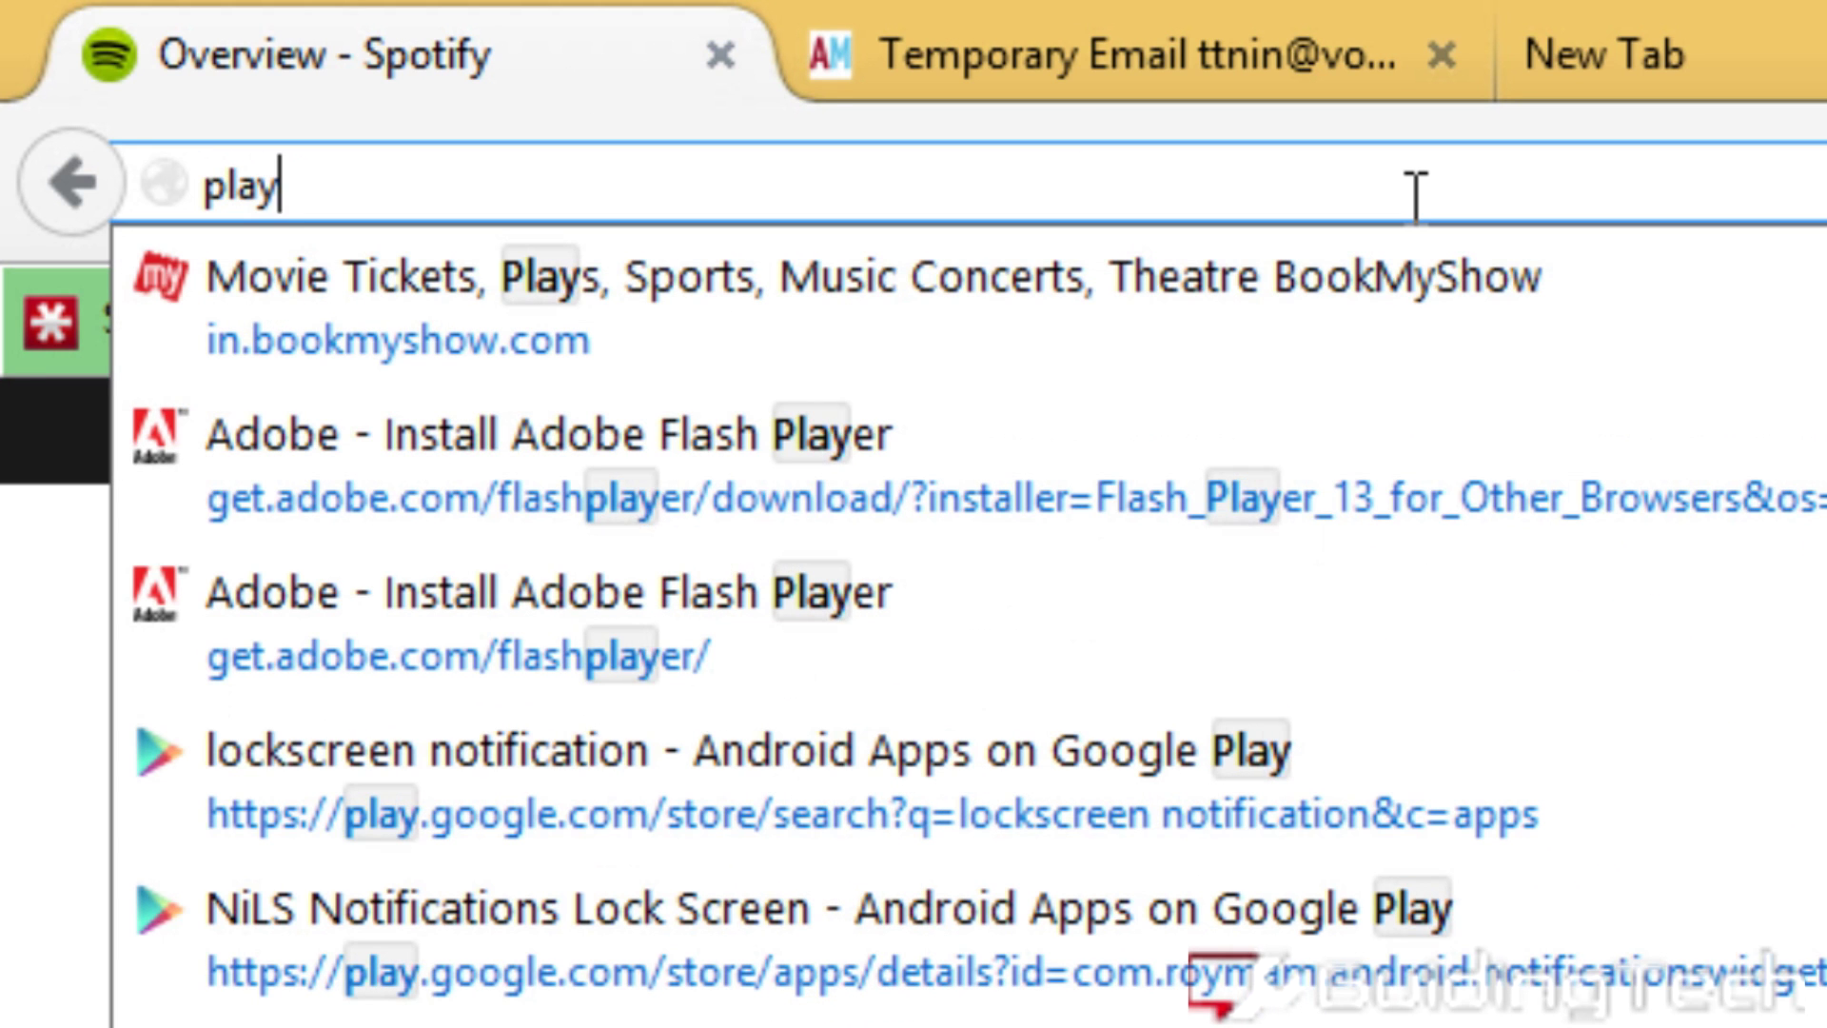
{"action": "type", "text": ".spotify.com"}
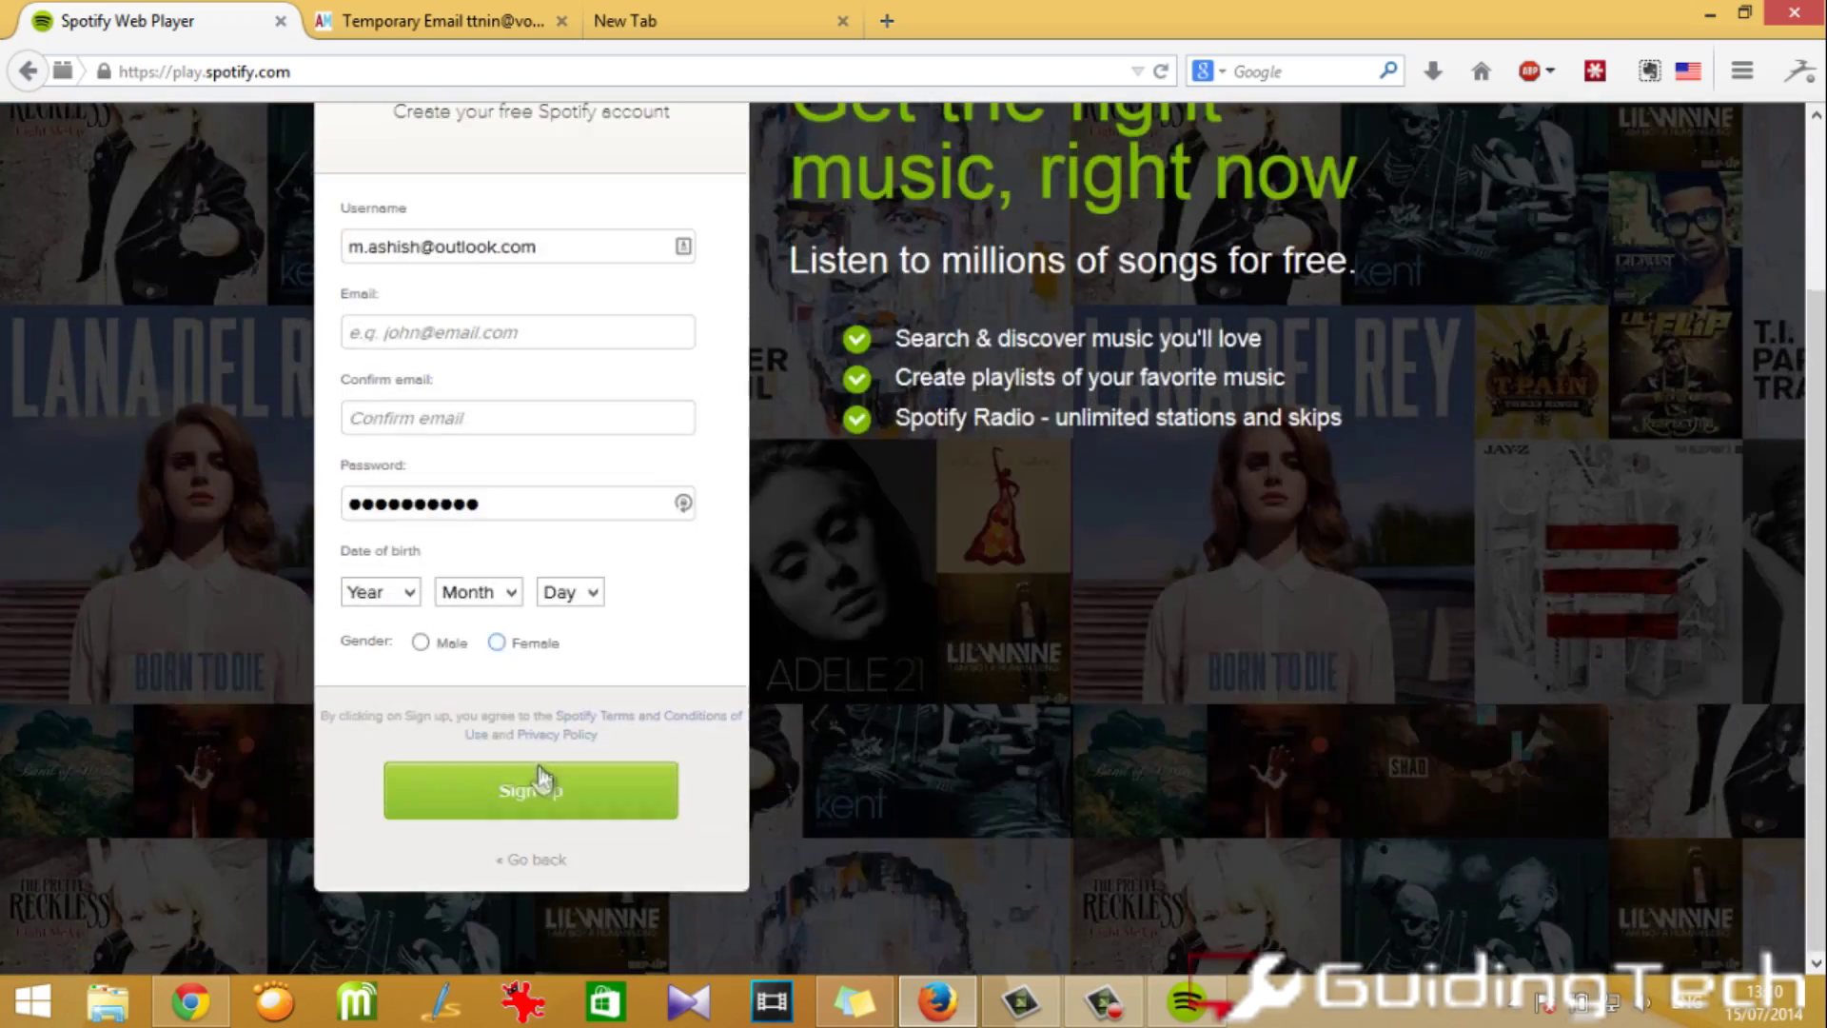
{"action": "left_click", "coordinate": [537, 858]}
{"action": "scroll", "coordinate": [545, 676], "scroll_direction": "up", "scroll_amount": 2}
{"action": "left_click", "coordinate": [604, 762]}
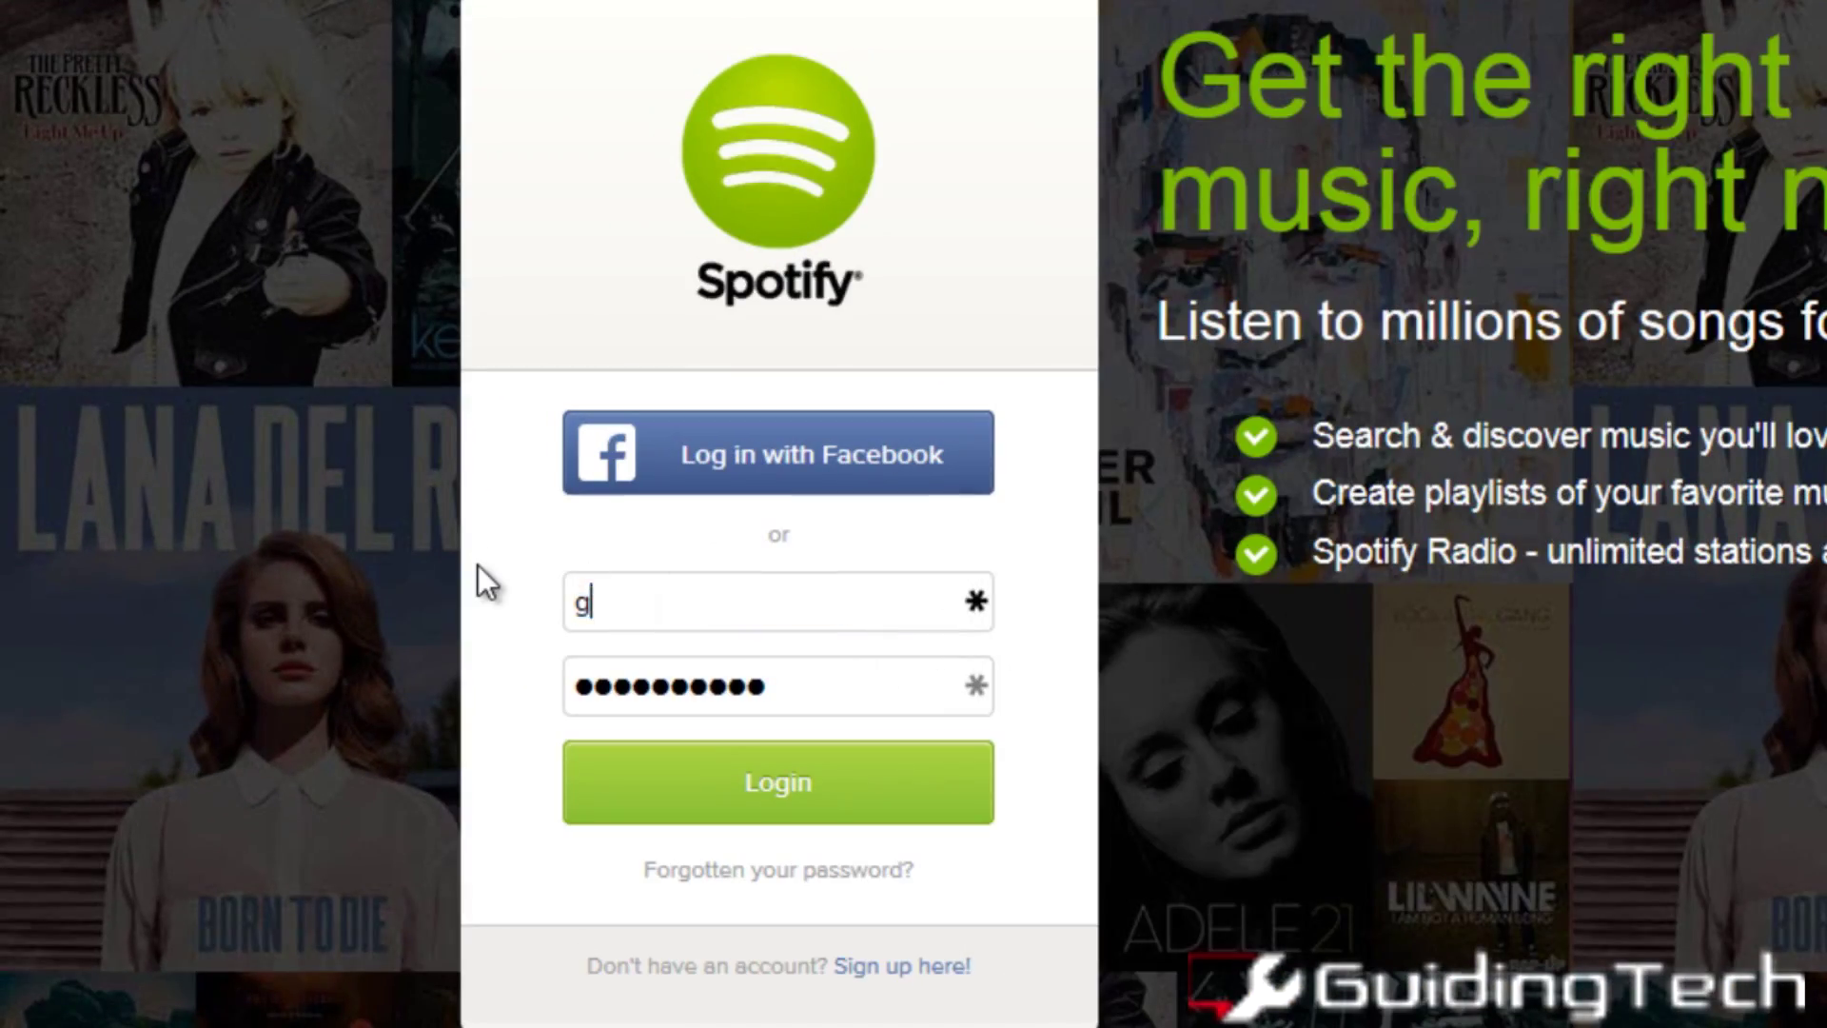
{"action": "type", "text": "ttestacc"}
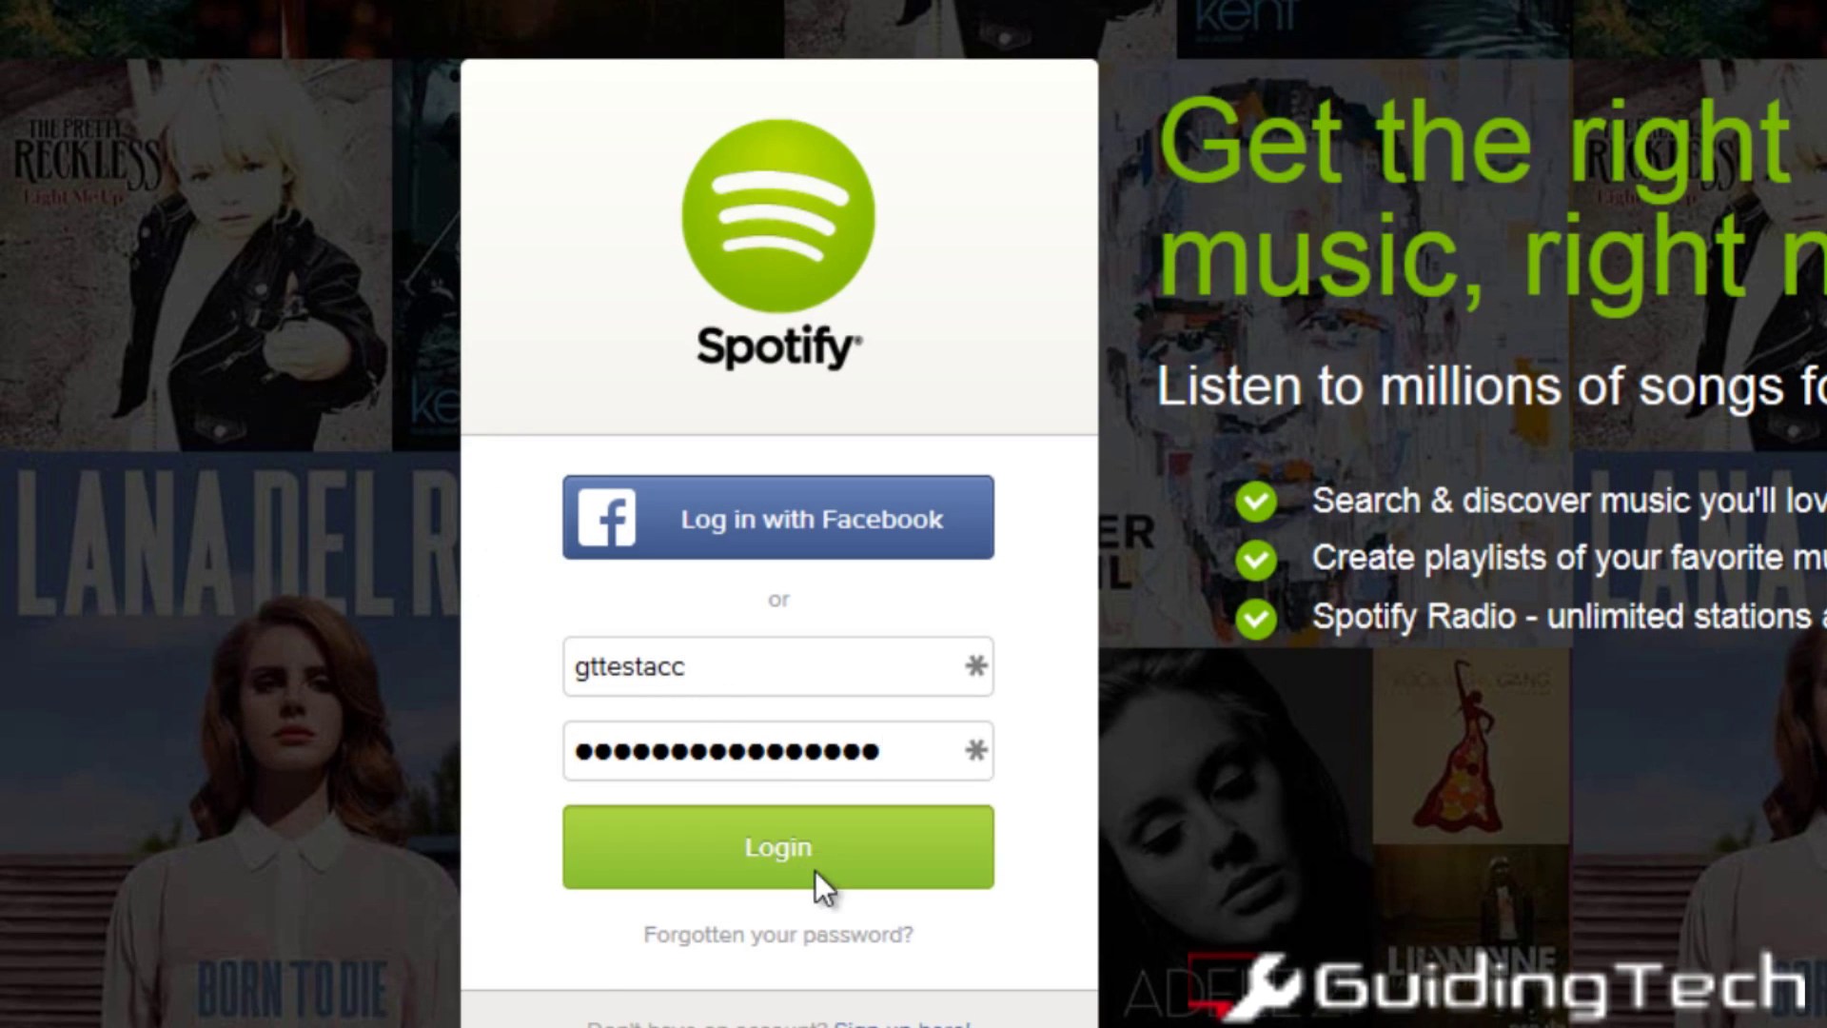
{"action": "left_click", "coordinate": [814, 870]}
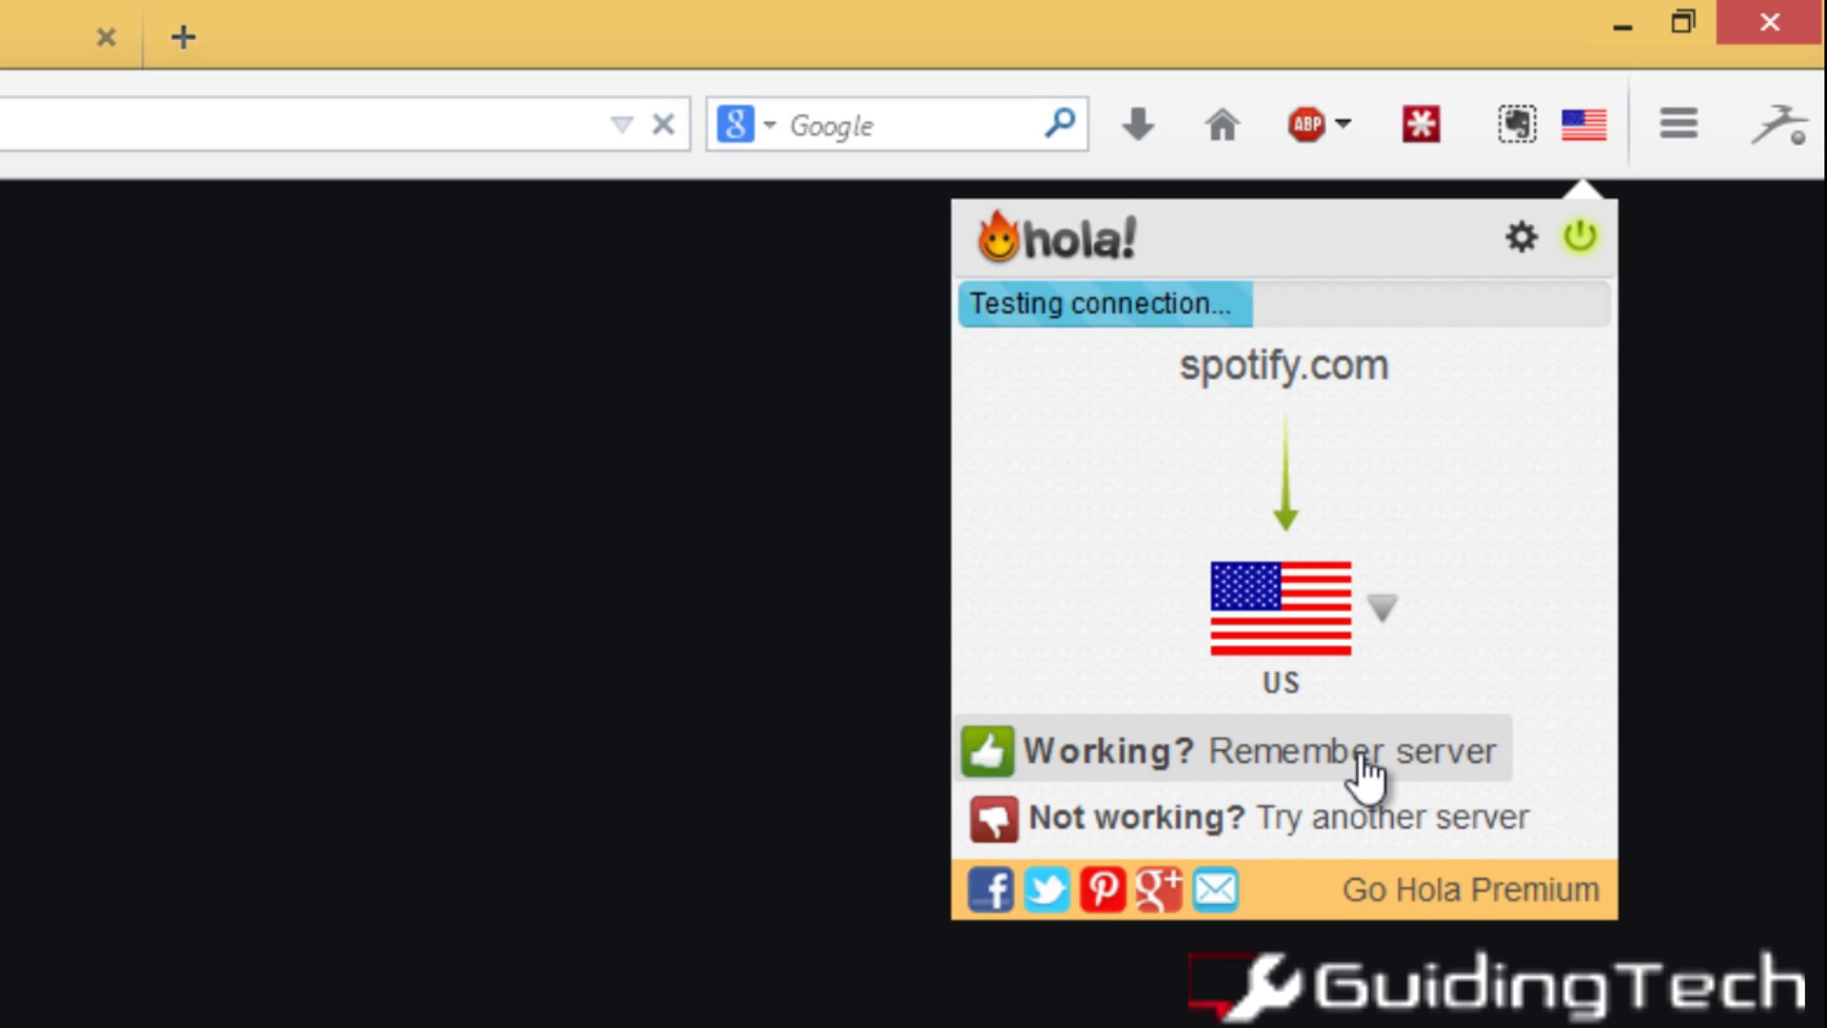
Choose 'Working? Remember server' in the Hola popup.
{"action": "left_click", "coordinate": [1366, 771]}
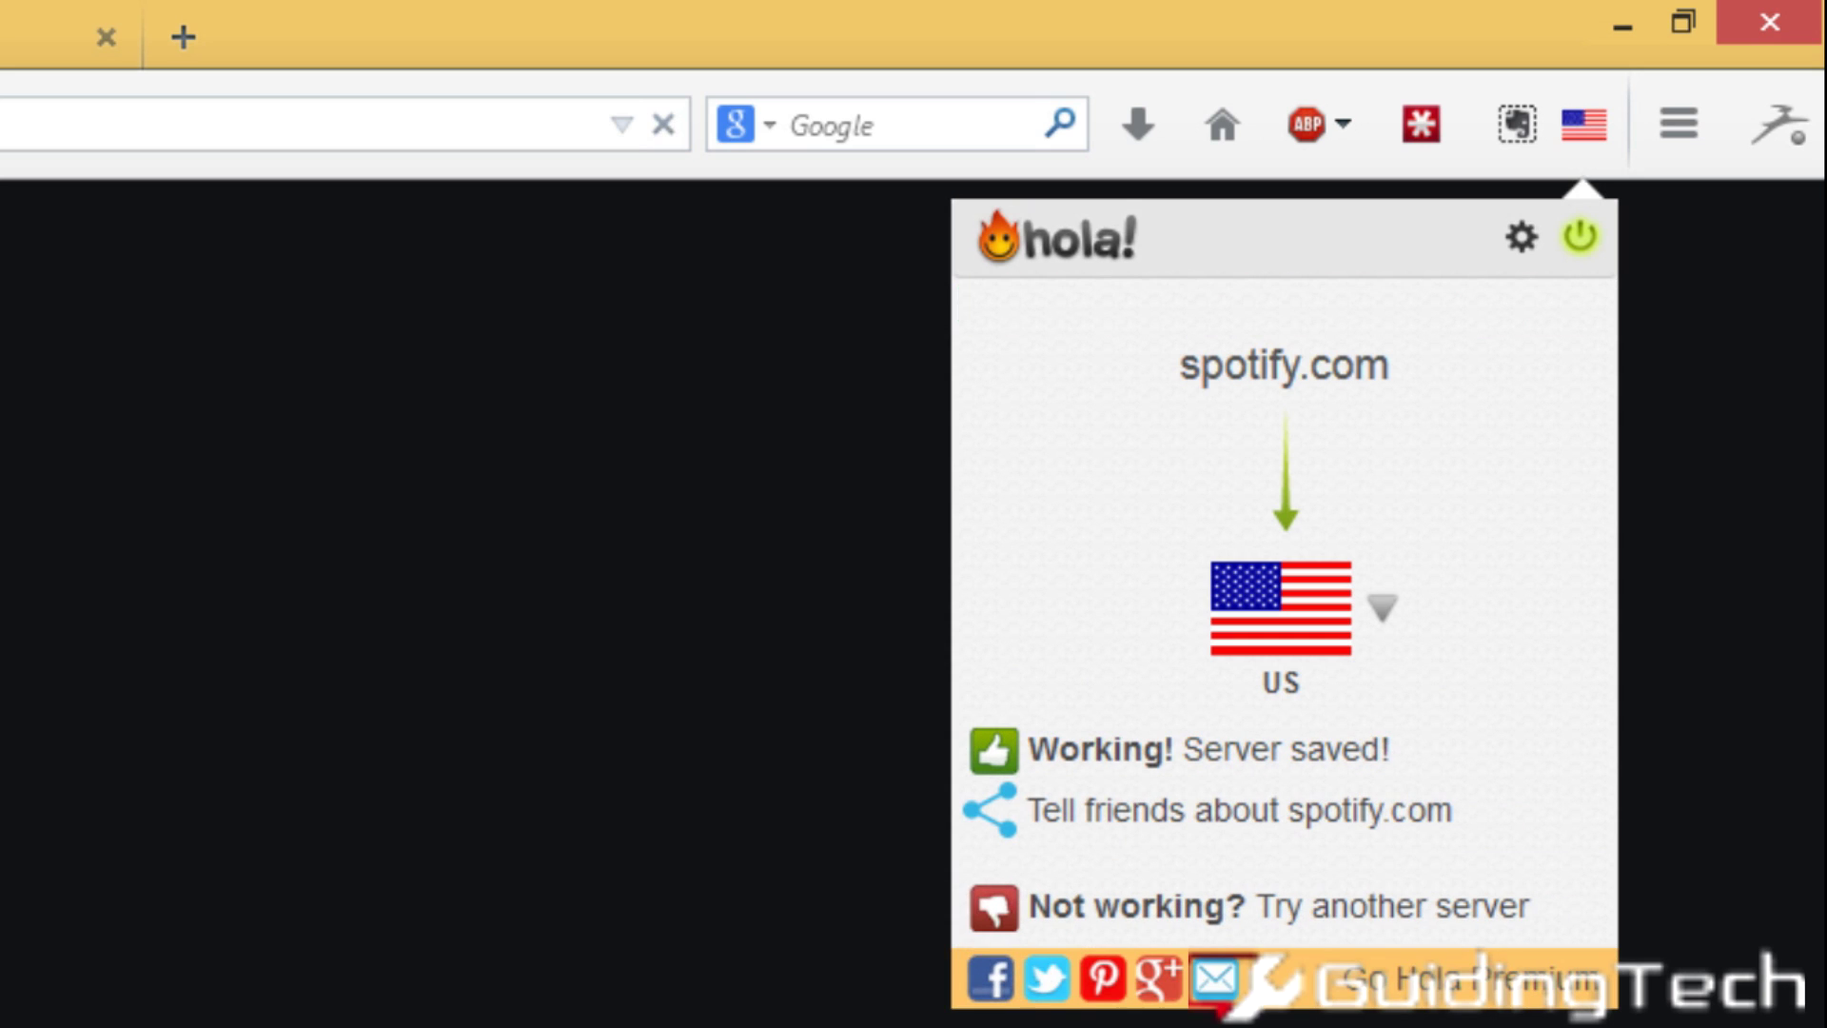